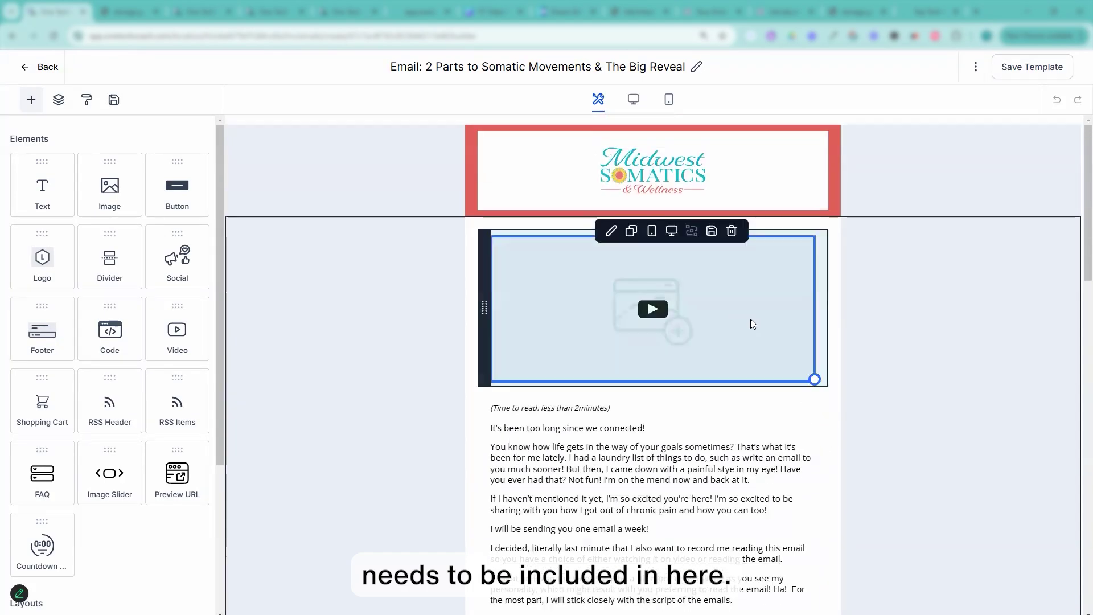
# - Clear the placeholder image's thumbnail URL from the video element above the email text
pyautogui.click(750, 319)
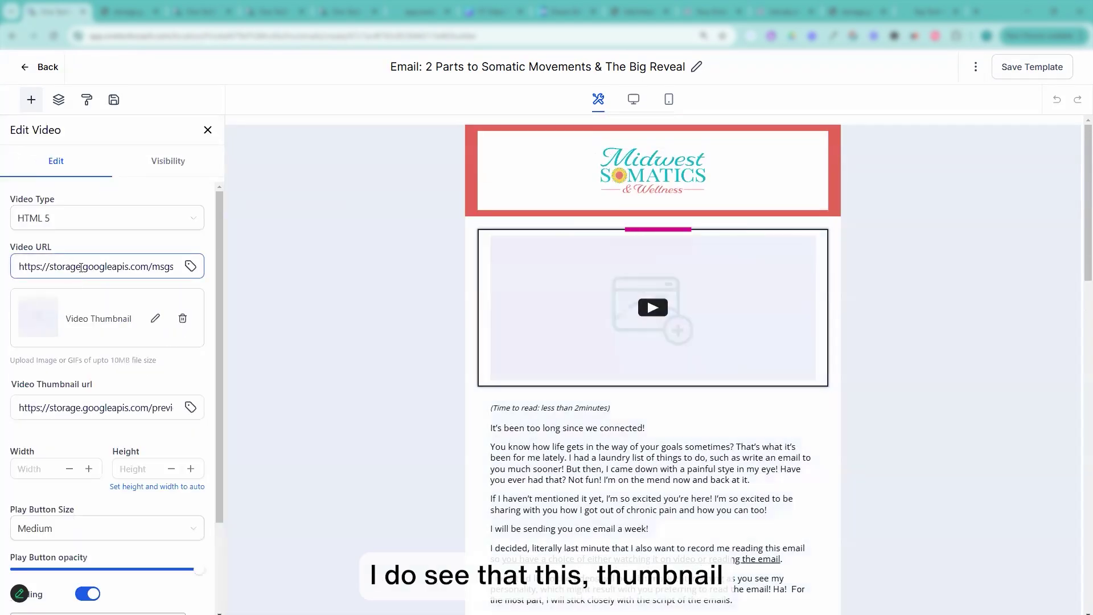
pyautogui.moveTo(113, 412); pyautogui.dragTo(175, 423)
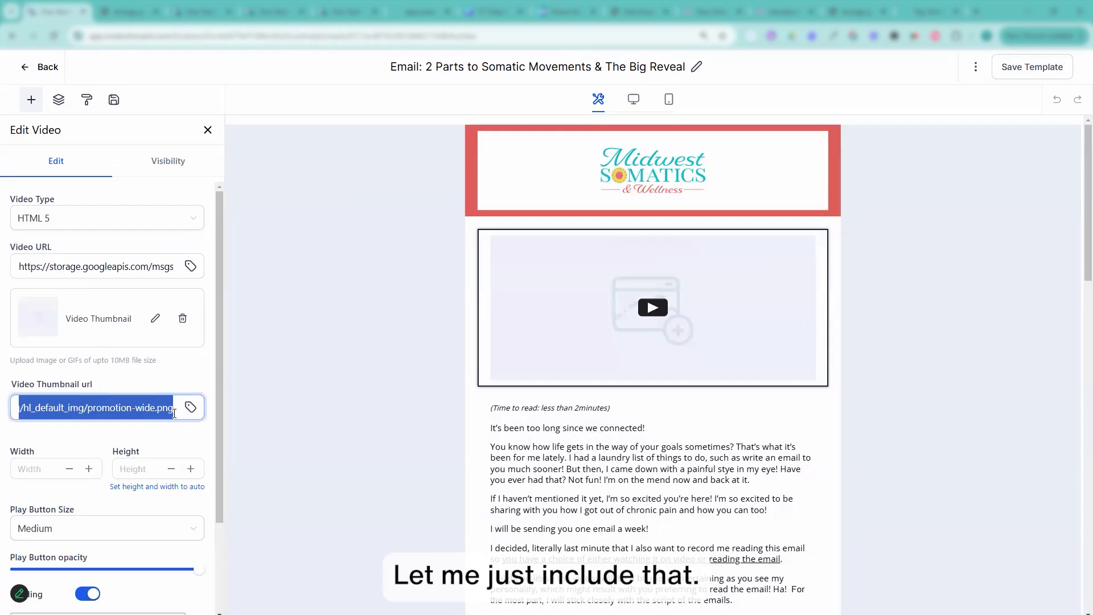
pyautogui.click(193, 409)
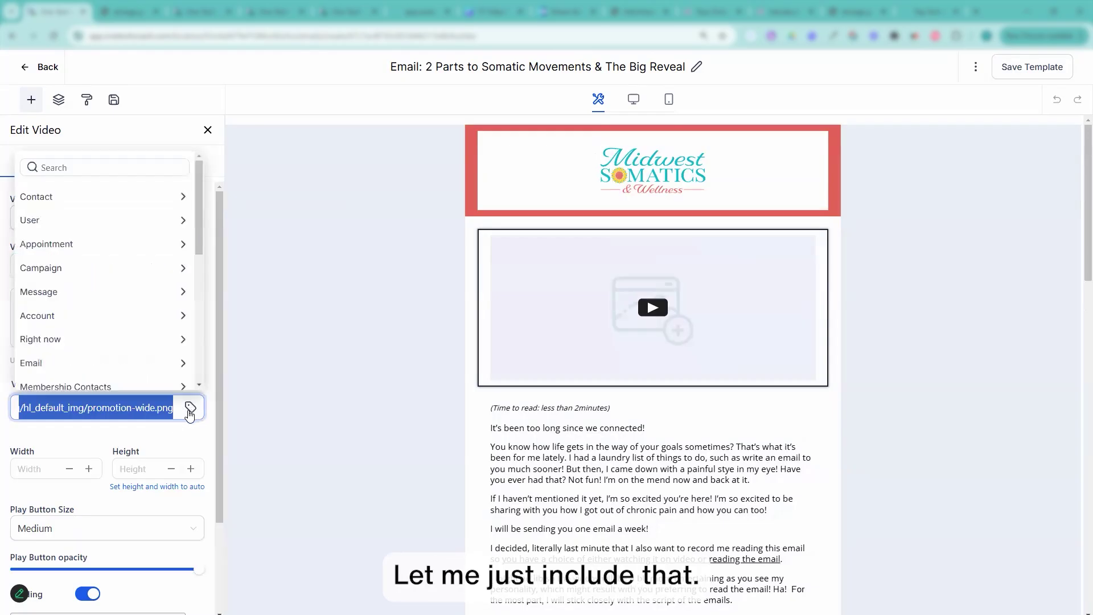
pyautogui.press('BackSpace')
pyautogui.hotkey('ctrl', 'a')
pyautogui.press('BackSpace')
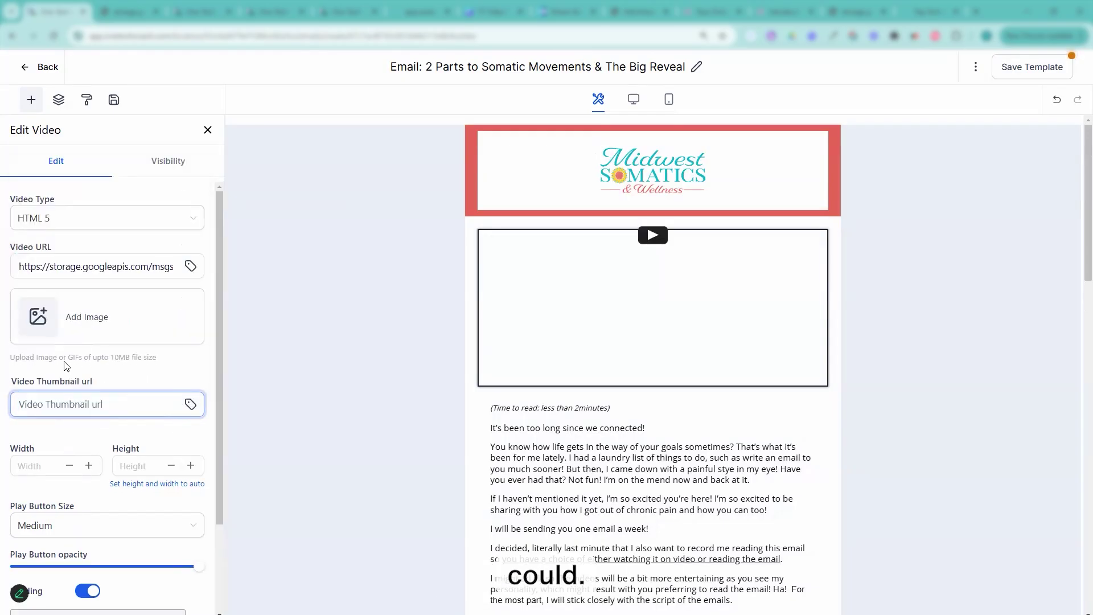
# - Set the video thumbnail to the "Two Parts of SM & The Big R..." image from the media library and save the template
pyautogui.click(88, 317)
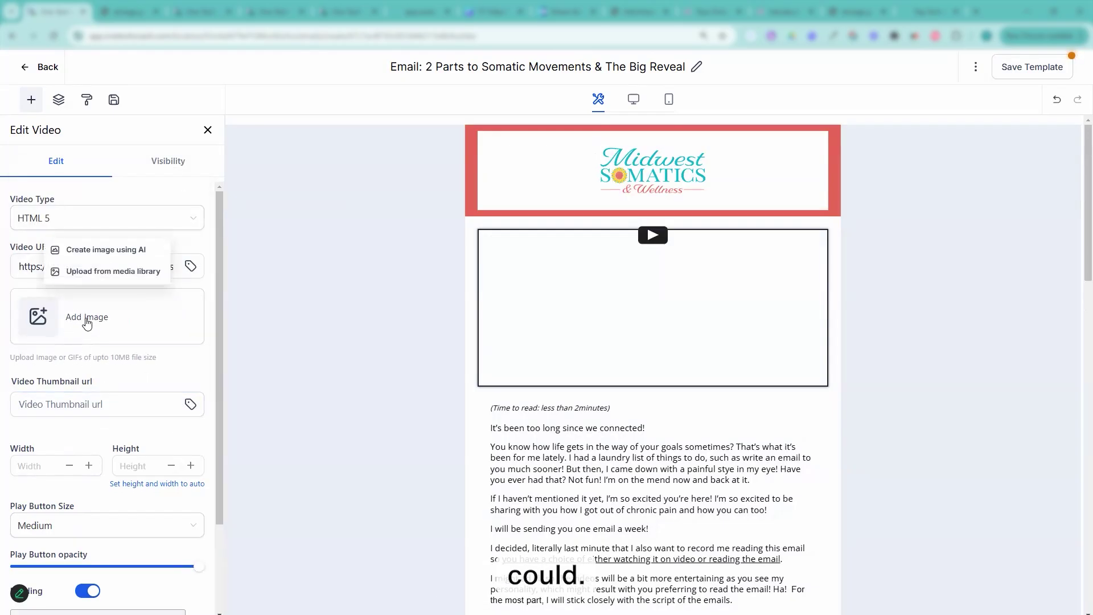
pyautogui.click(102, 274)
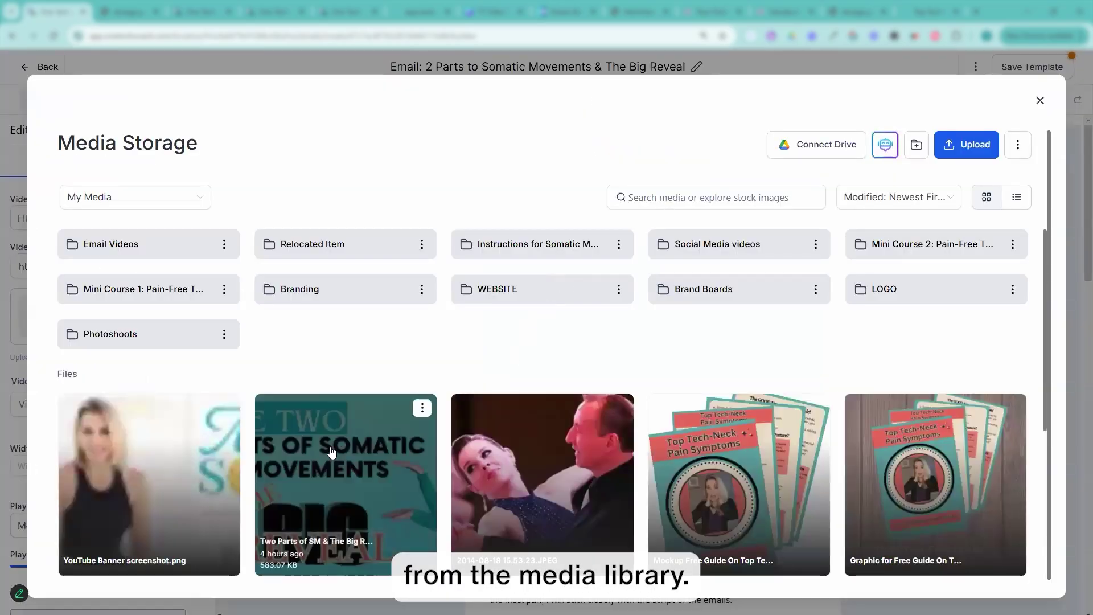
pyautogui.click(332, 452)
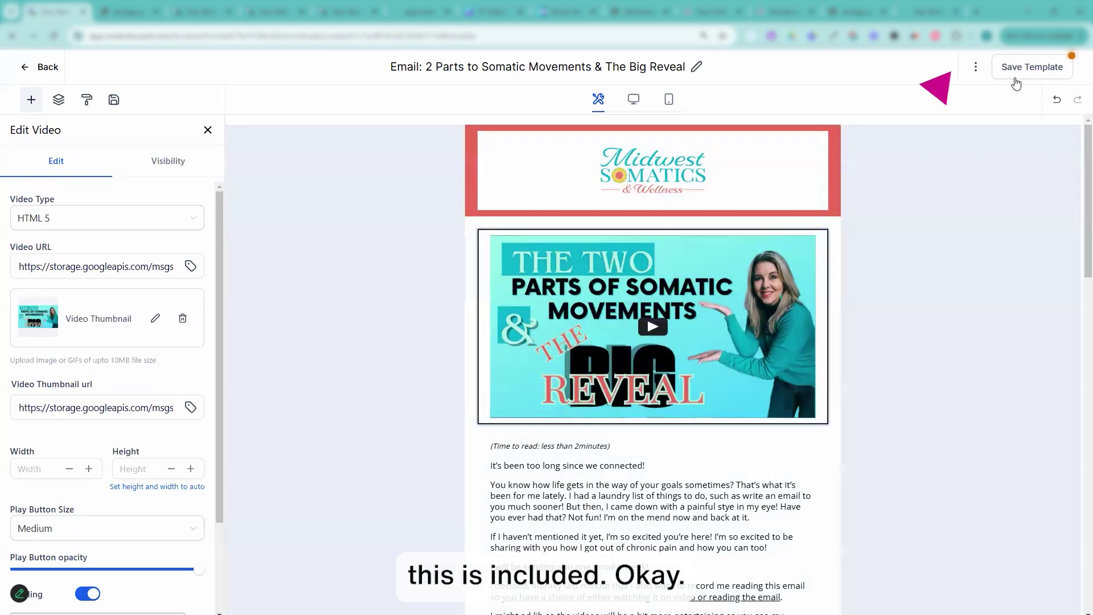
pyautogui.click(1021, 70)
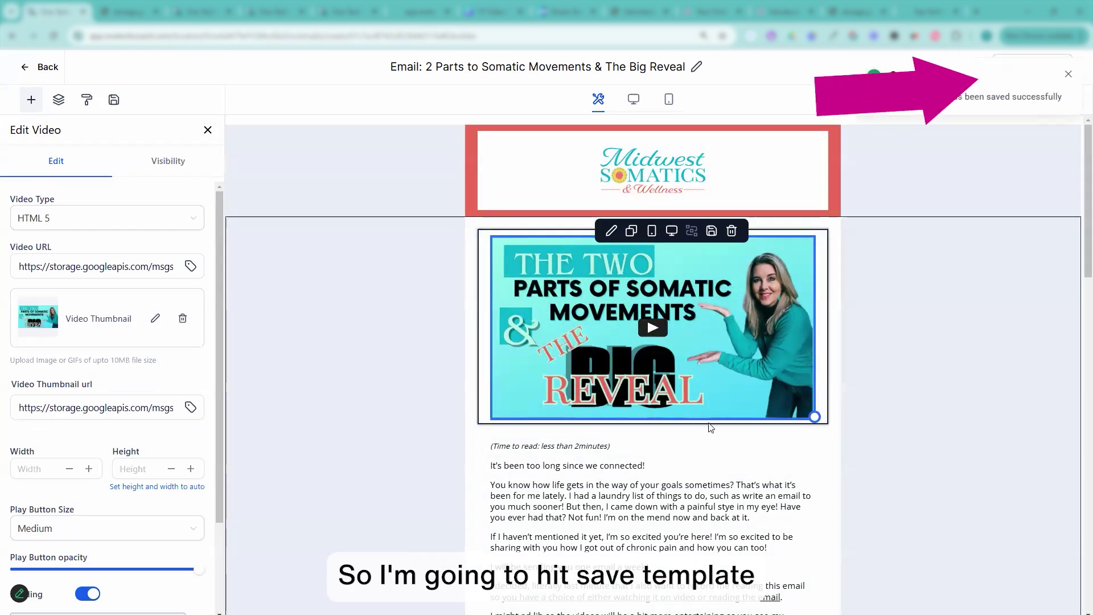
# - Preview the template and examine the full email in its desktop layout
pyautogui.scroll(-15, 729, 464)
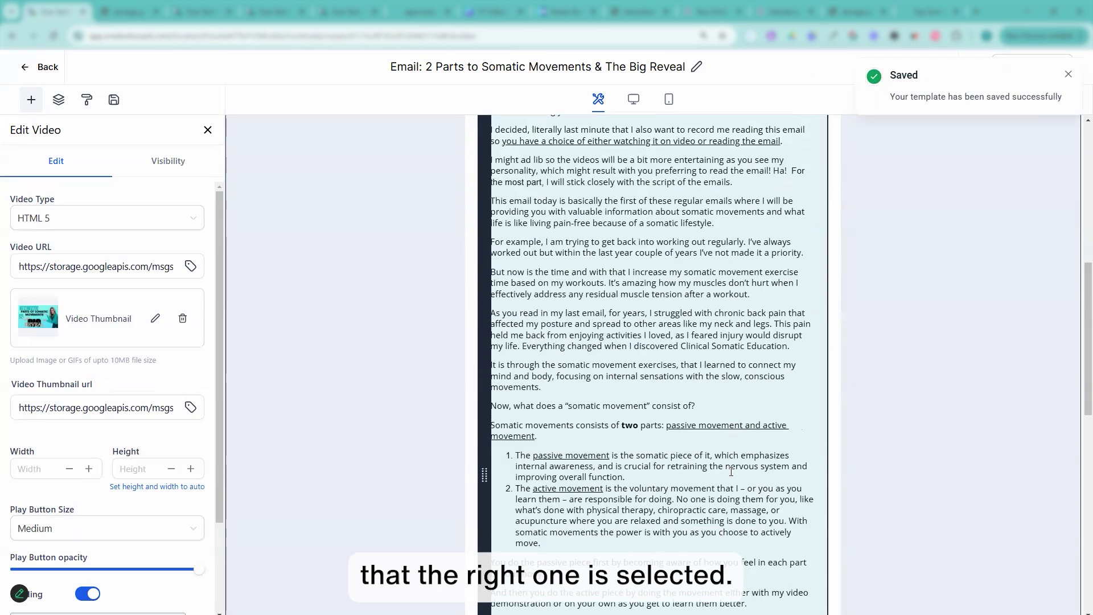
pyautogui.scroll(-7, 731, 471)
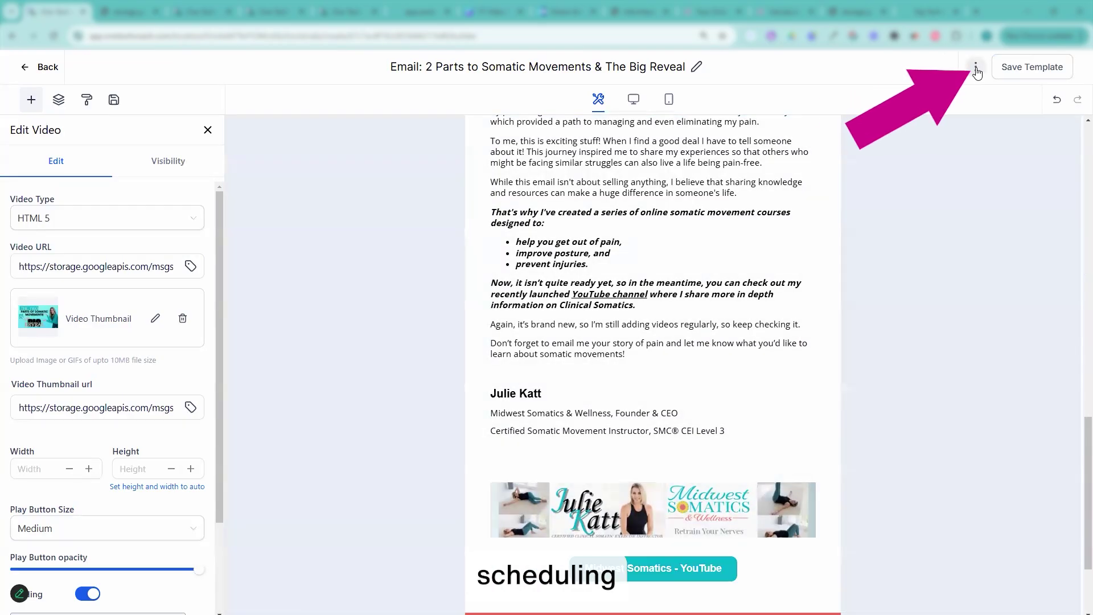
pyautogui.click(976, 67)
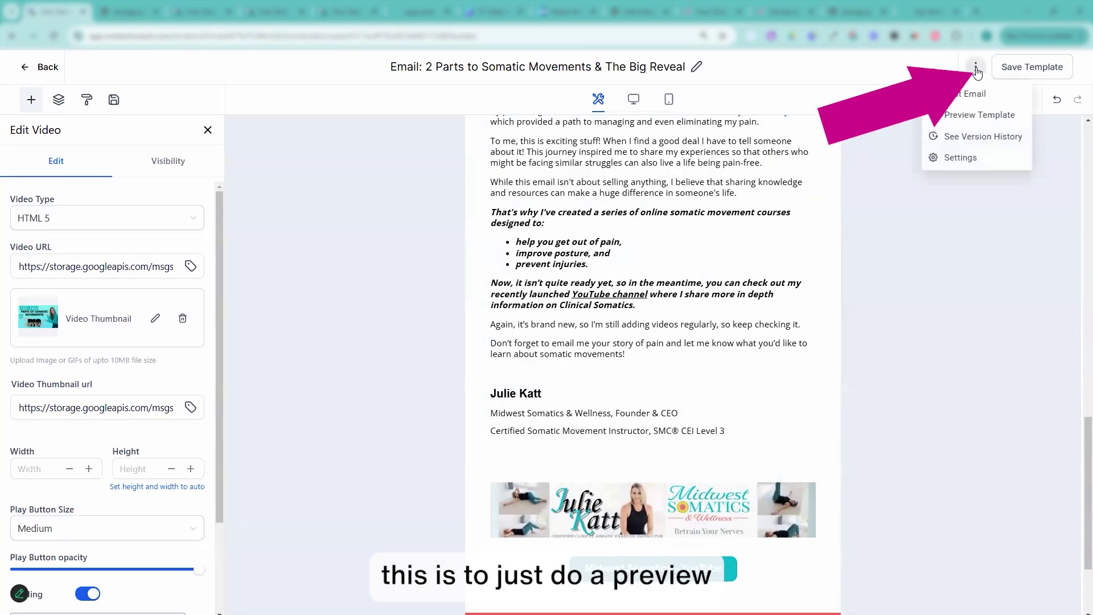
pyautogui.click(971, 115)
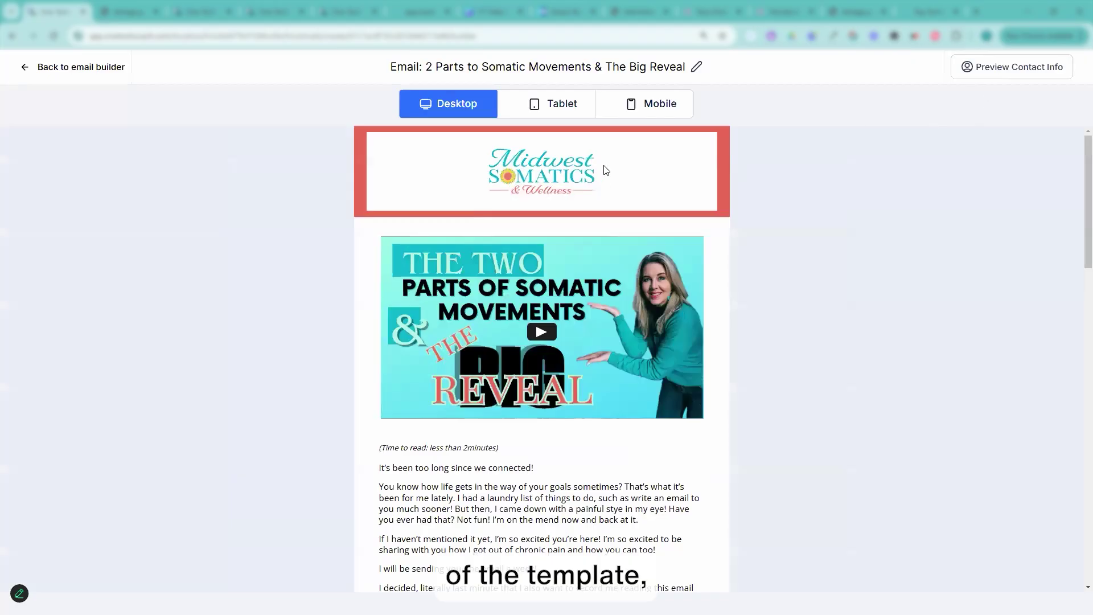
pyautogui.scroll(-15, 583, 282)
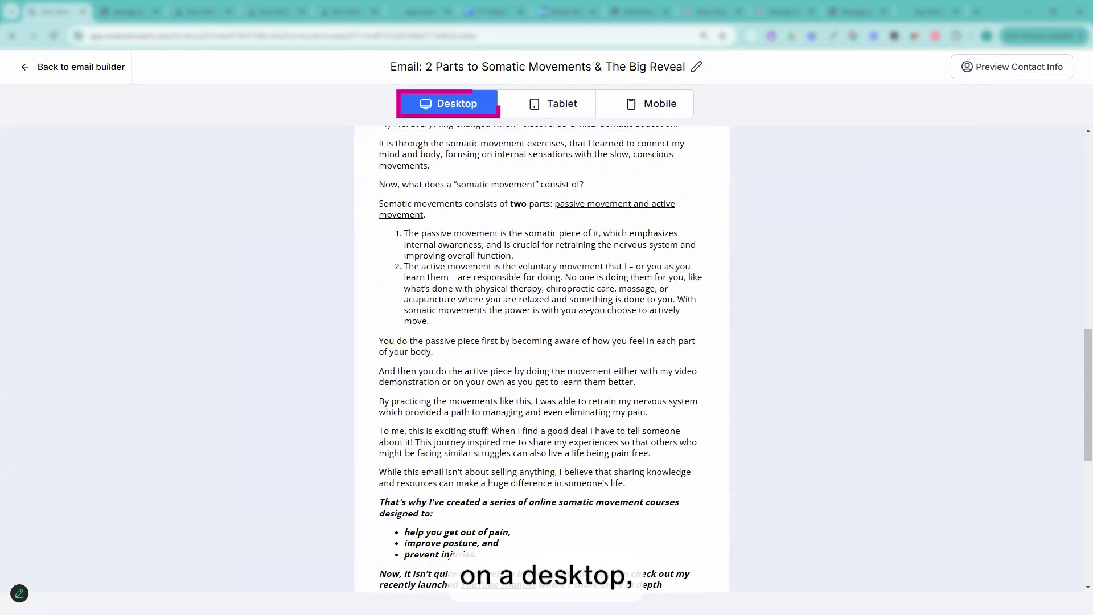
pyautogui.scroll(-5, 588, 308)
pyautogui.scroll(9, 587, 228)
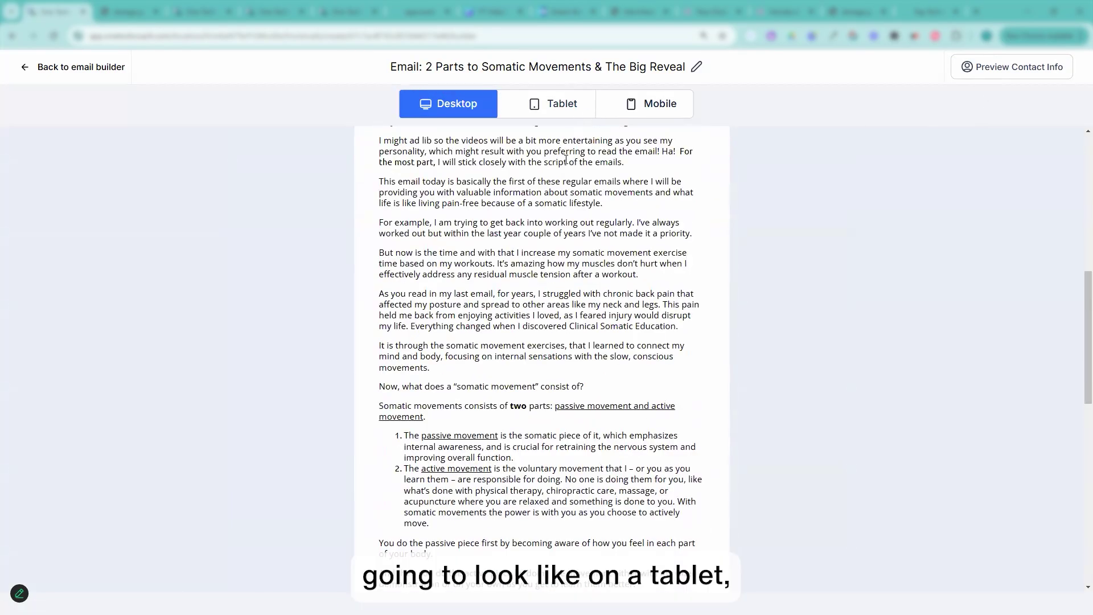
pyautogui.scroll(3, 567, 160)
# - Examine the email in the tablet and mobile previews, switch back to the desktop view and return to the email builder
pyautogui.click(552, 103)
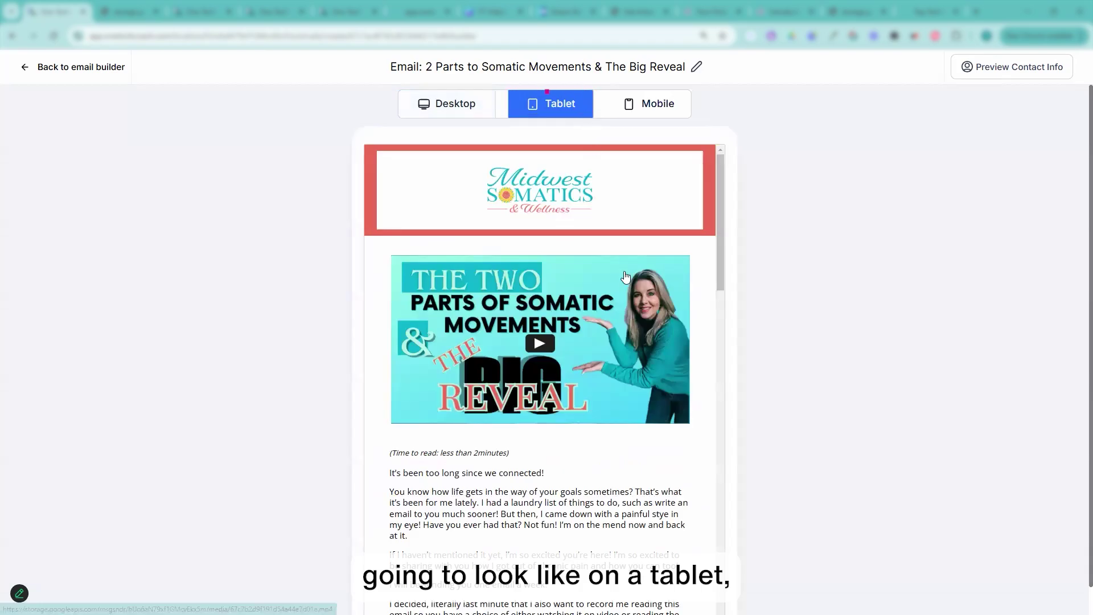
pyautogui.scroll(-15, 624, 276)
pyautogui.click(644, 107)
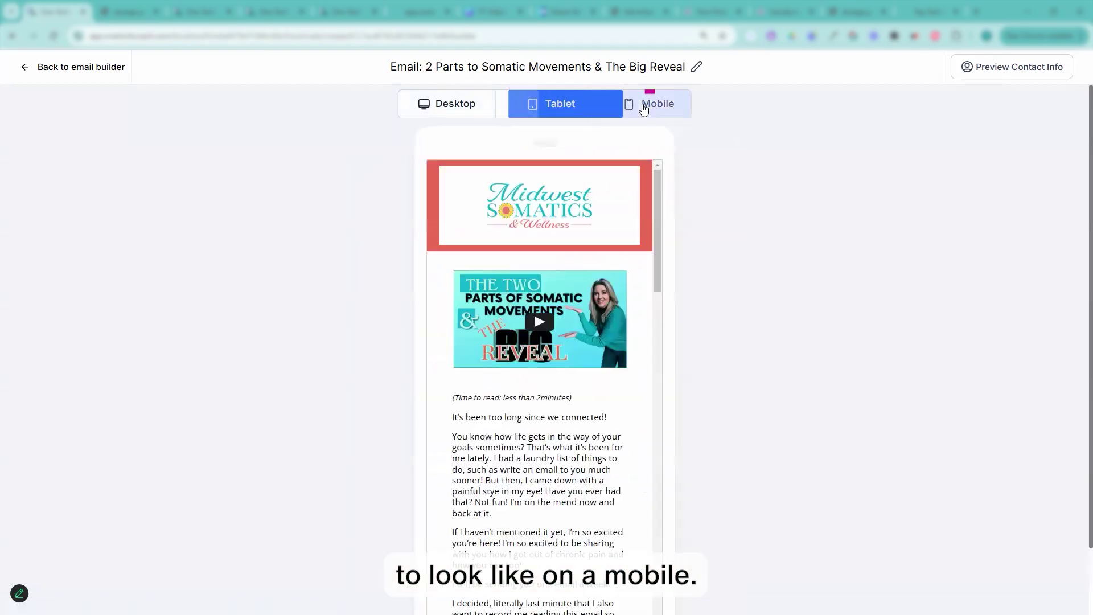
pyautogui.scroll(-15, 632, 211)
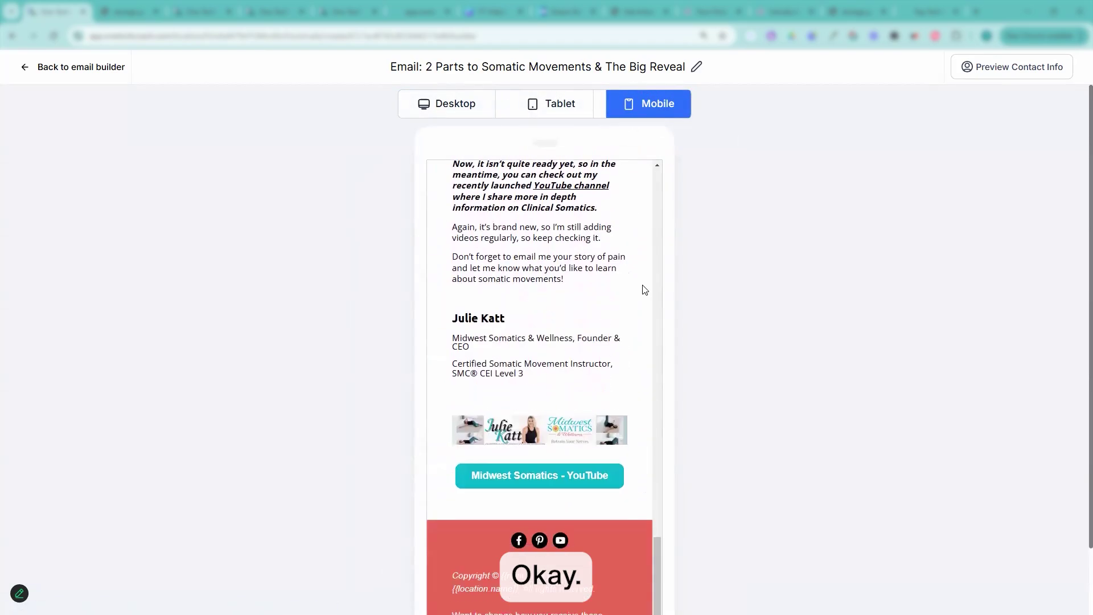
pyautogui.click(446, 106)
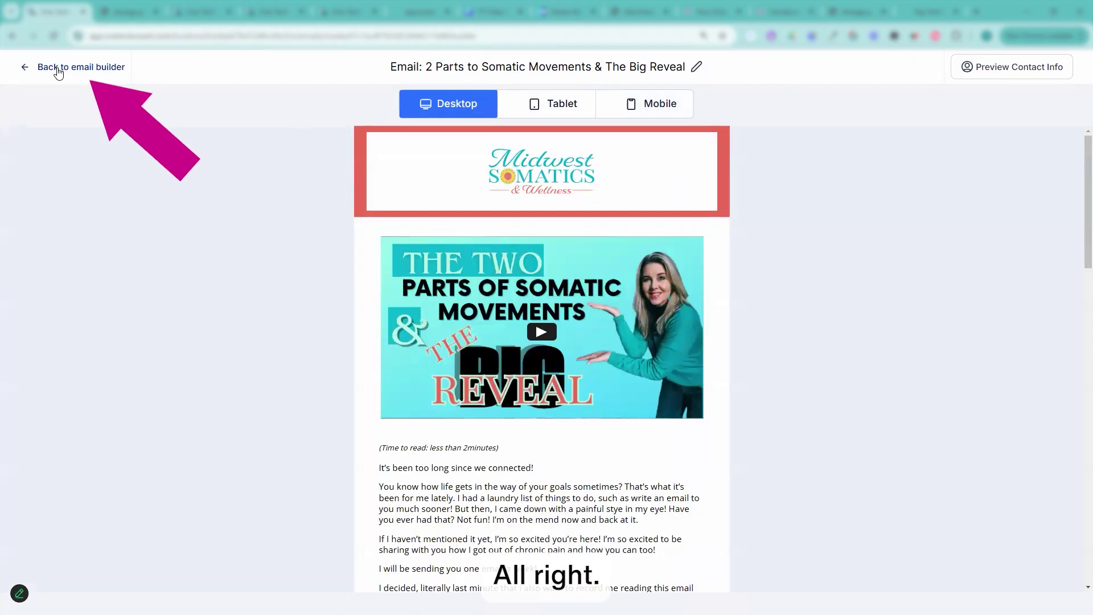
pyautogui.click(56, 67)
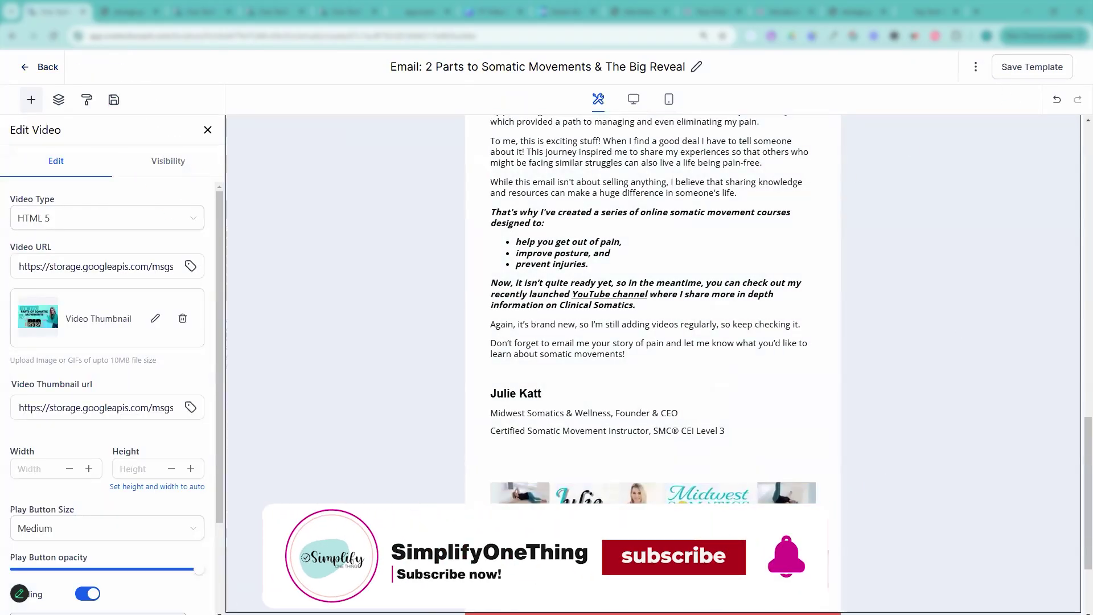
# - Check the link settings of the "Midwest Somatics - YouTube" button near the email's footer
pyautogui.click(652, 574)
pyautogui.scroll(-3, 705, 402)
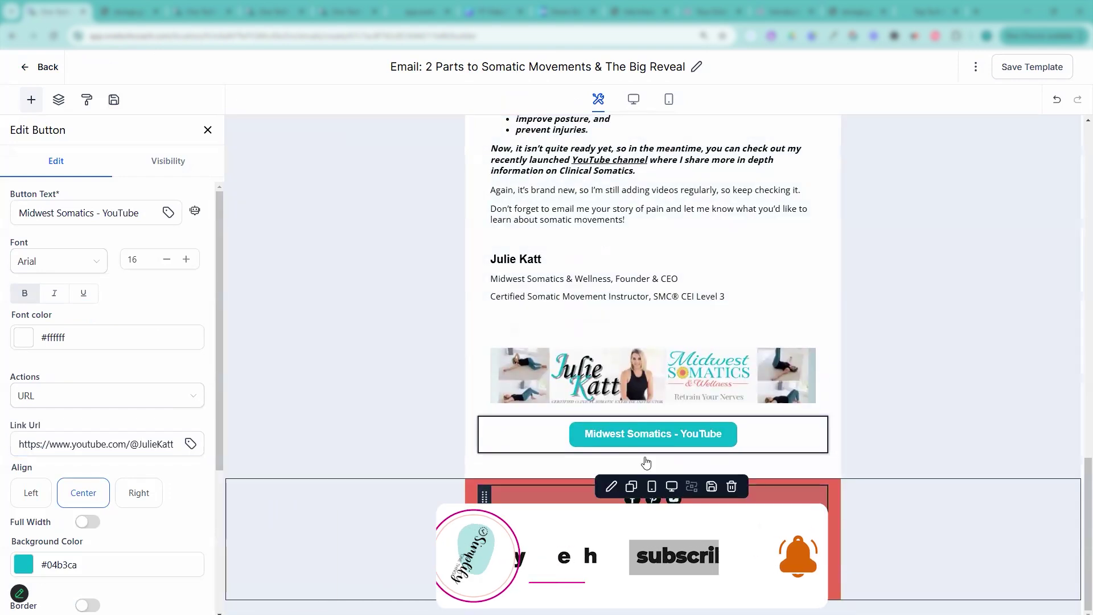
# - Copy the video element's URL, test its playback in a new browser tab, and return to the email builder
pyautogui.scroll(15, 644, 459)
pyautogui.scroll(5, 691, 385)
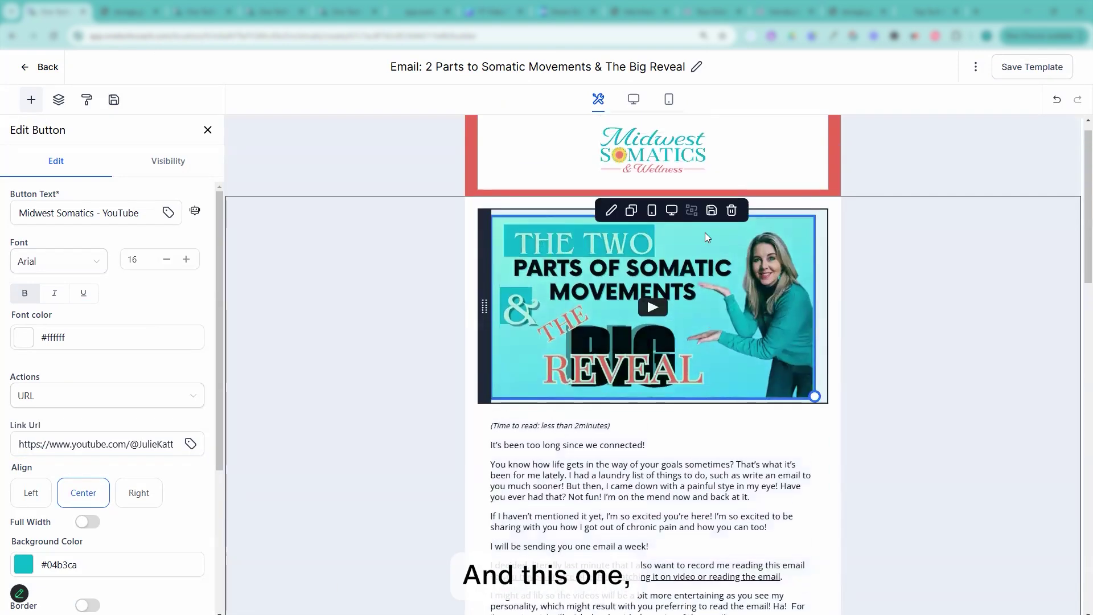
pyautogui.click(555, 288)
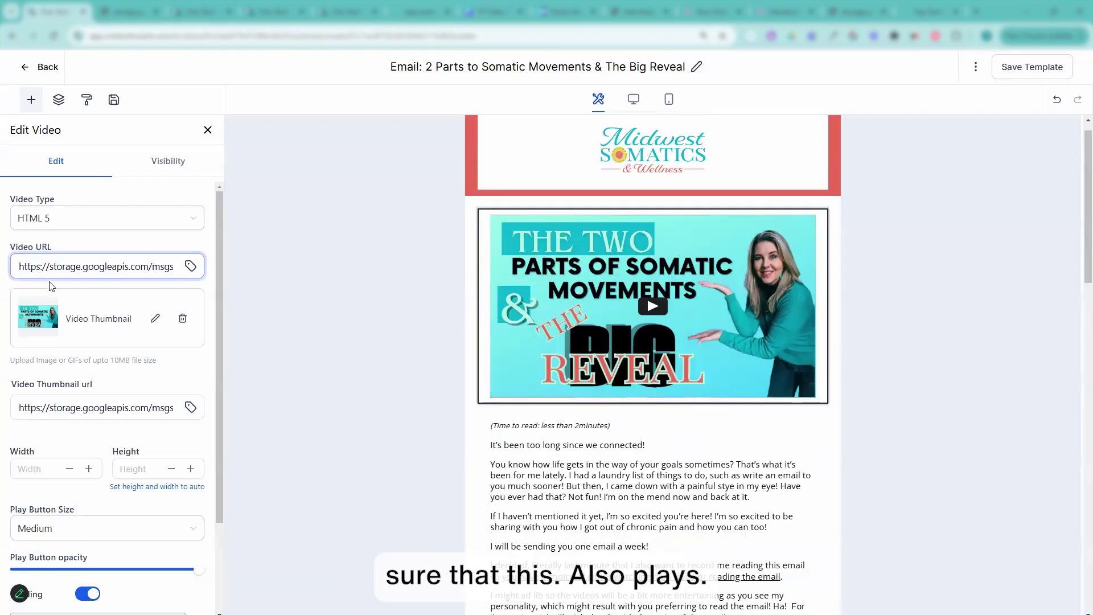
pyautogui.tripleClick(43, 266)
pyautogui.hotkey('ctrl', 'c')
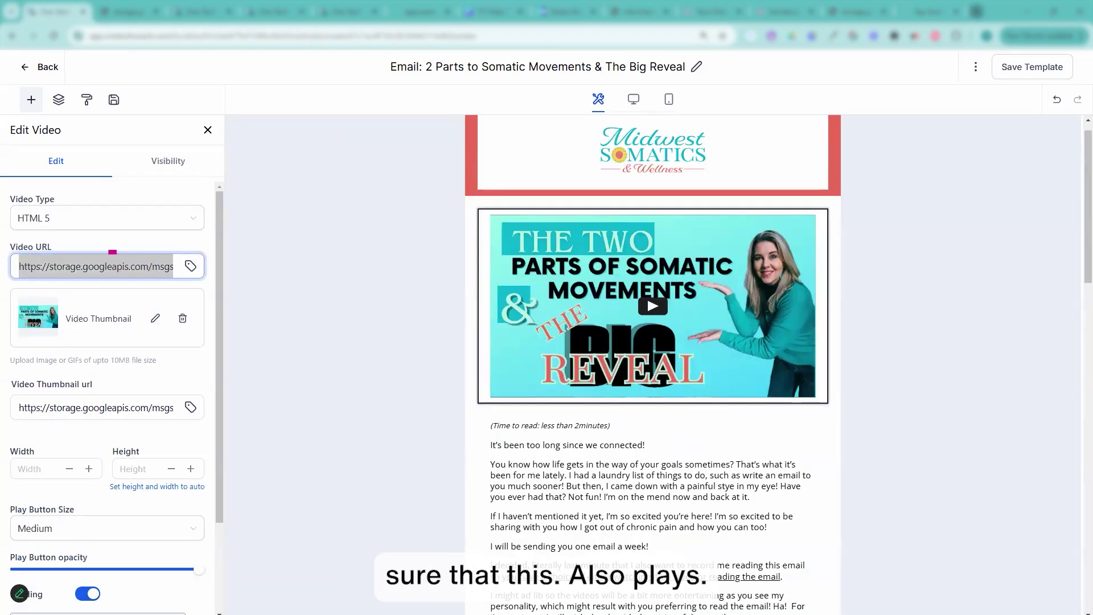
pyautogui.hotkey('ctrl', 't')
pyautogui.hotkey('ctrl', 'v')
pyautogui.press('Return')
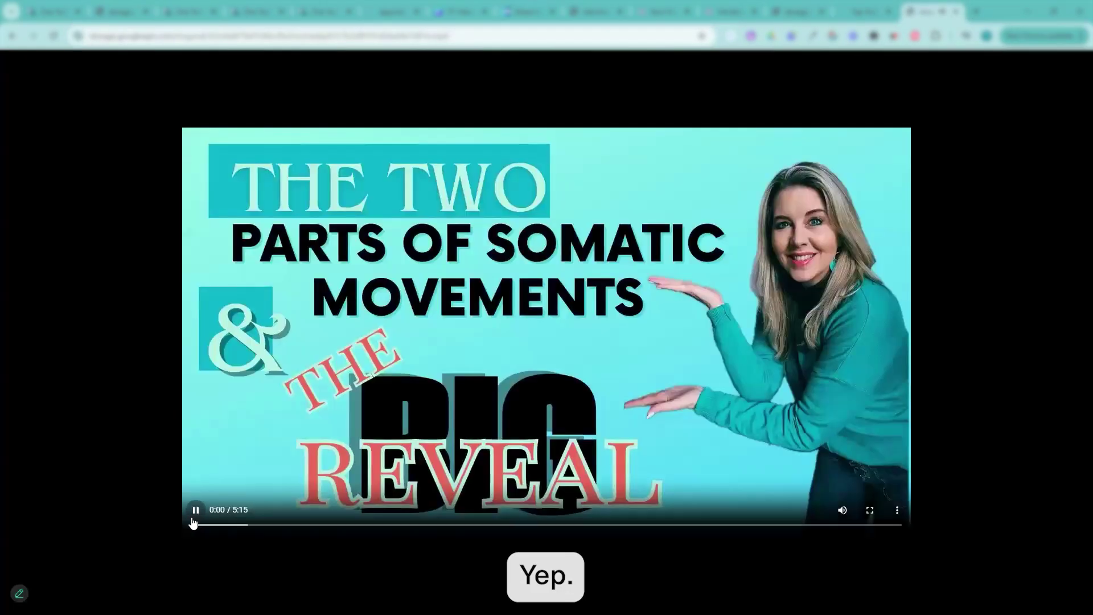
pyautogui.click(194, 515)
pyautogui.hotkey('ctrl', 'w')
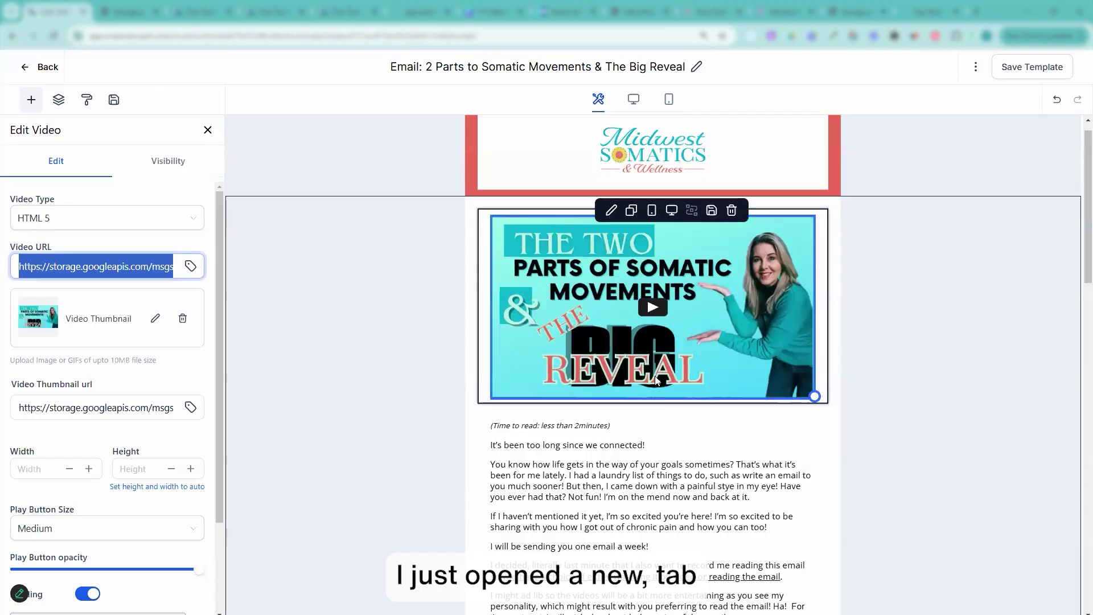
pyautogui.click(373, 270)
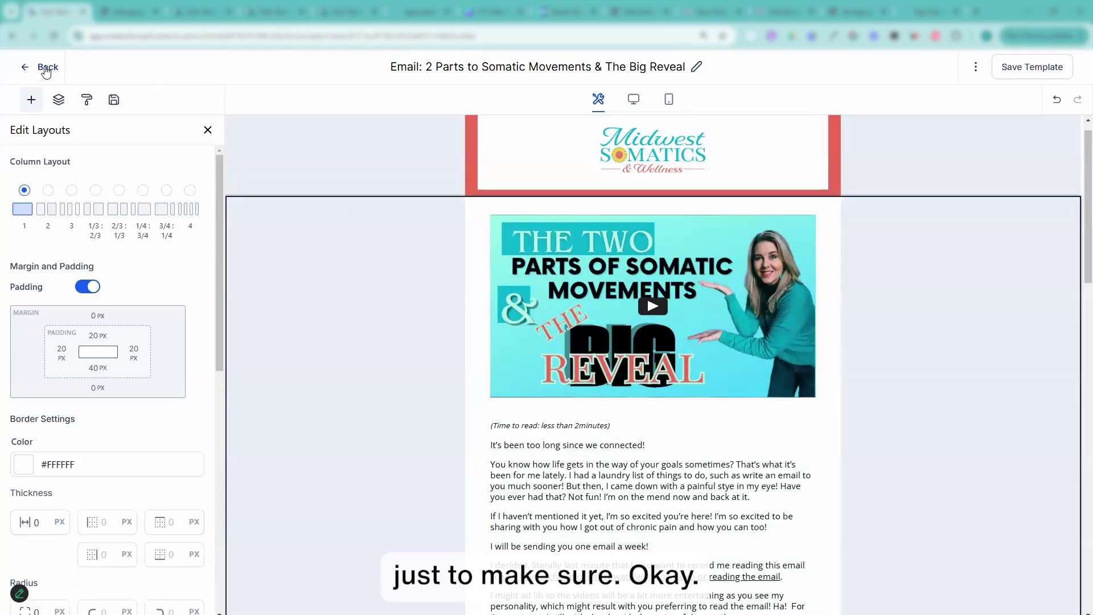
# - Leave the template and create a new email campaign from the saved template "Email: 2 Parts to Somatic Movements & The Big Reveal"
pyautogui.click(45, 68)
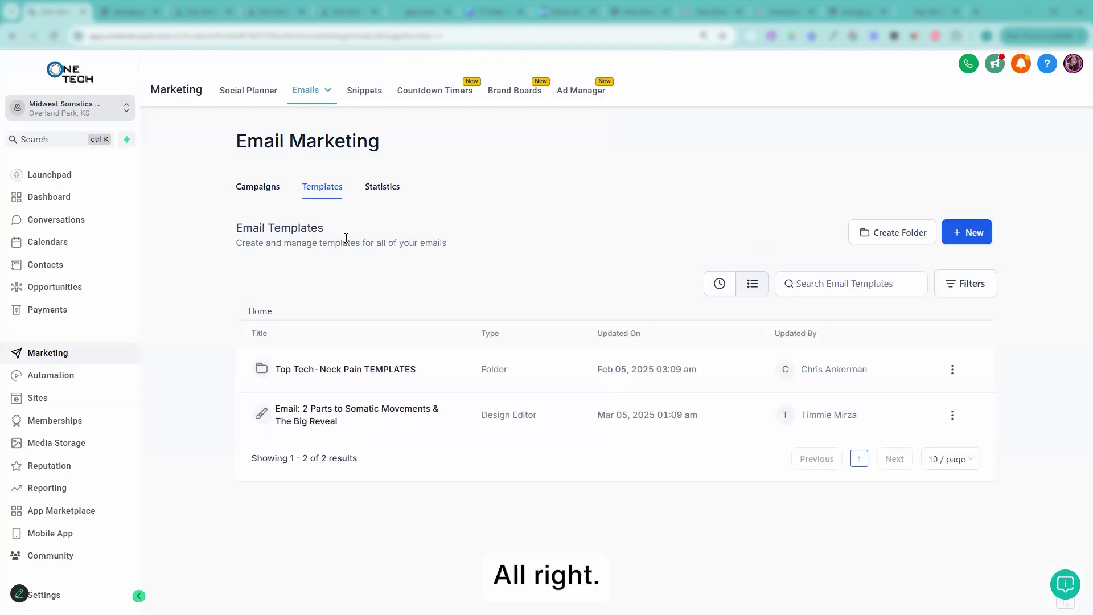
pyautogui.click(260, 187)
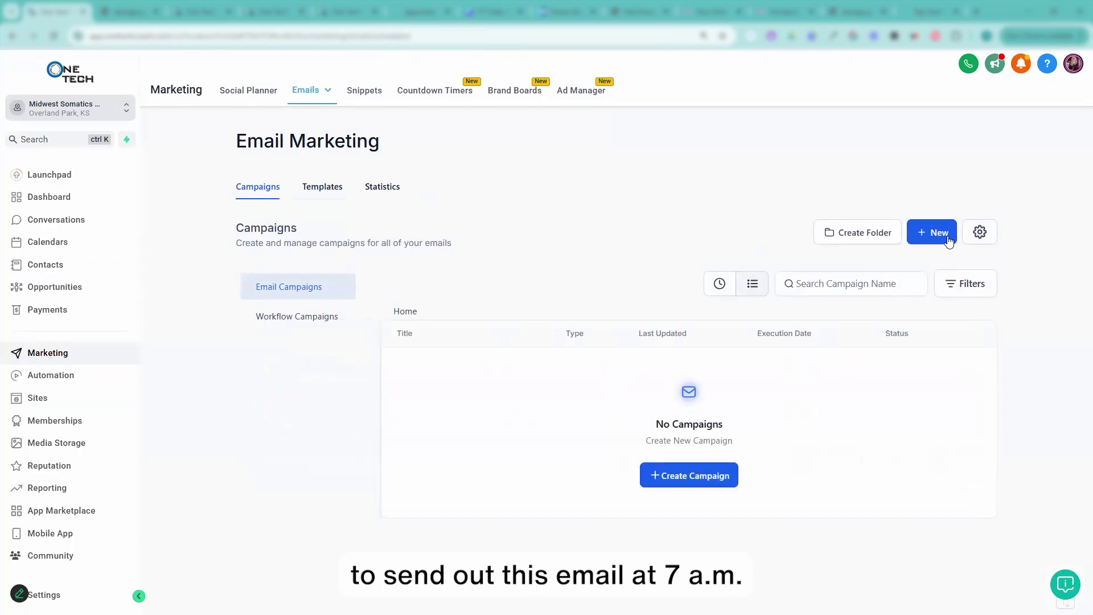
pyautogui.click(936, 236)
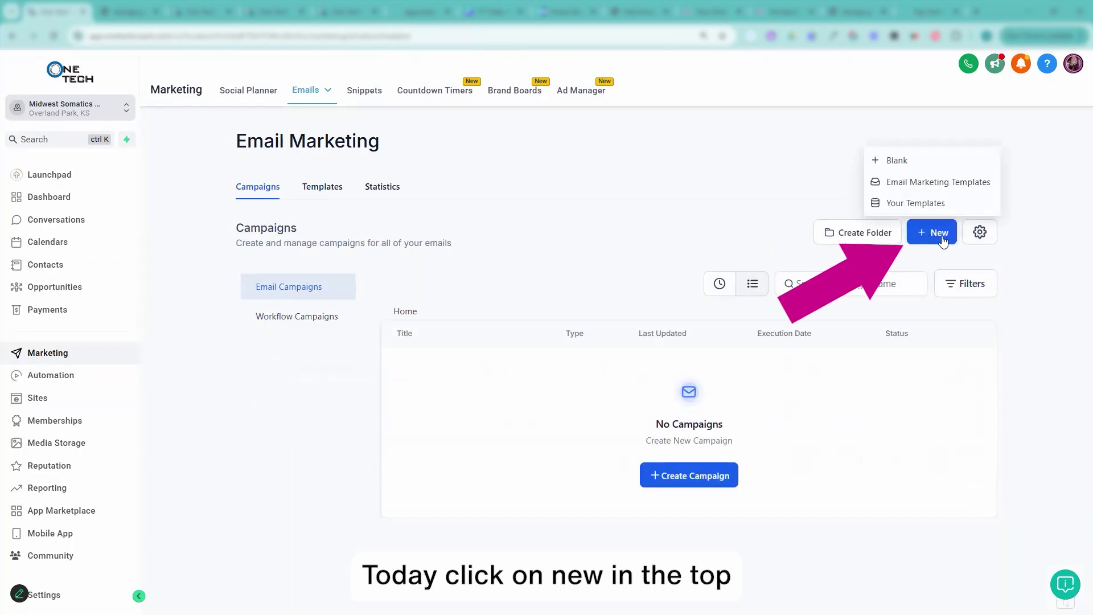
pyautogui.click(941, 204)
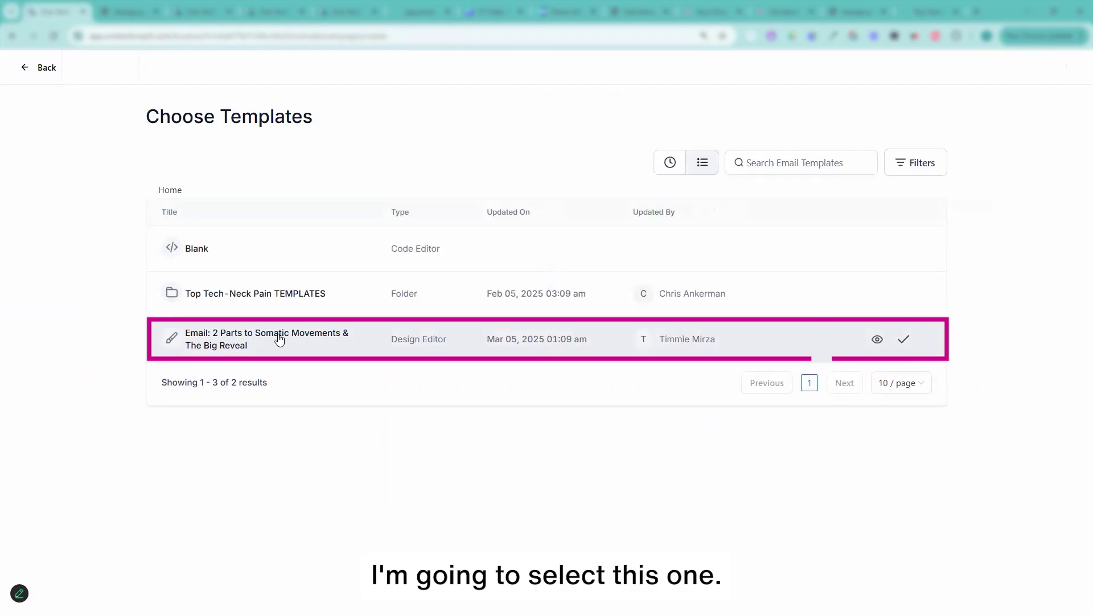
pyautogui.click(903, 339)
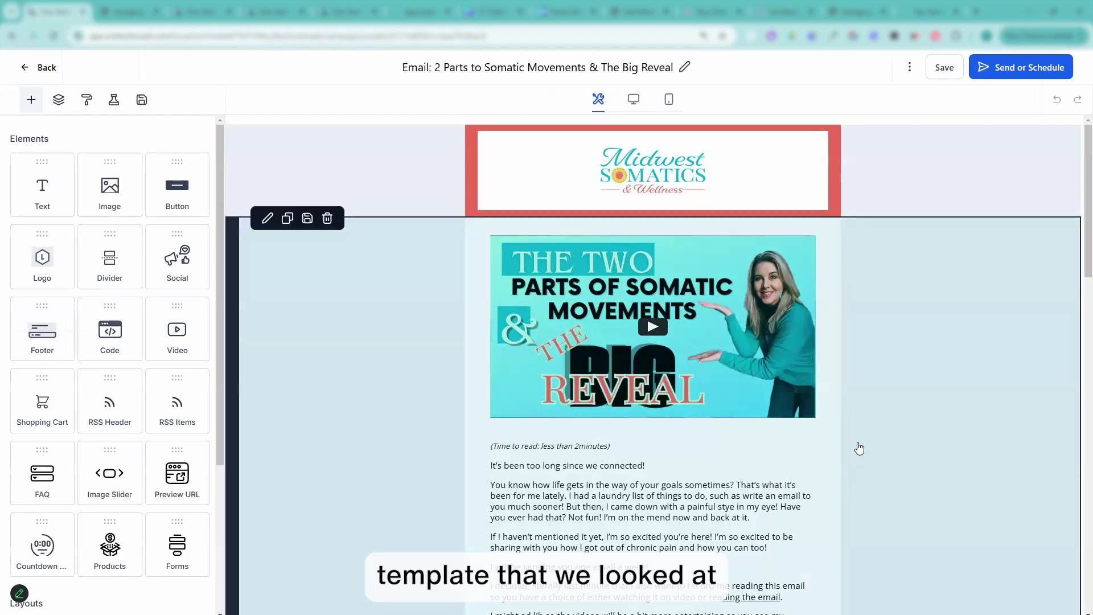
# - Review the campaign email's content and proceed to its Send or Schedule settings
pyautogui.scroll(-7, 854, 447)
pyautogui.scroll(-15, 849, 446)
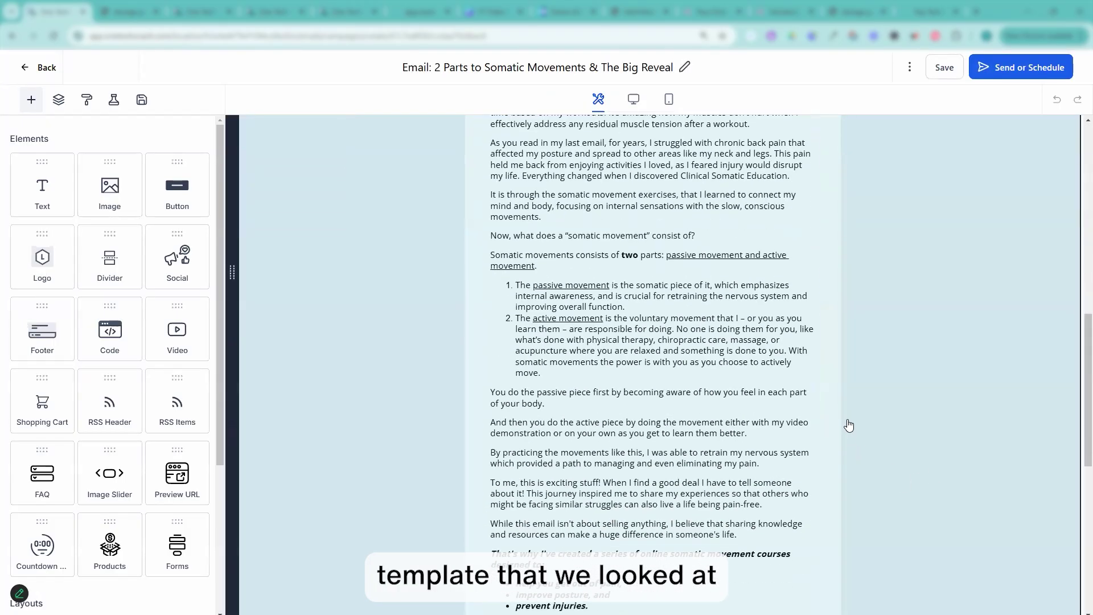
pyautogui.scroll(6, 832, 380)
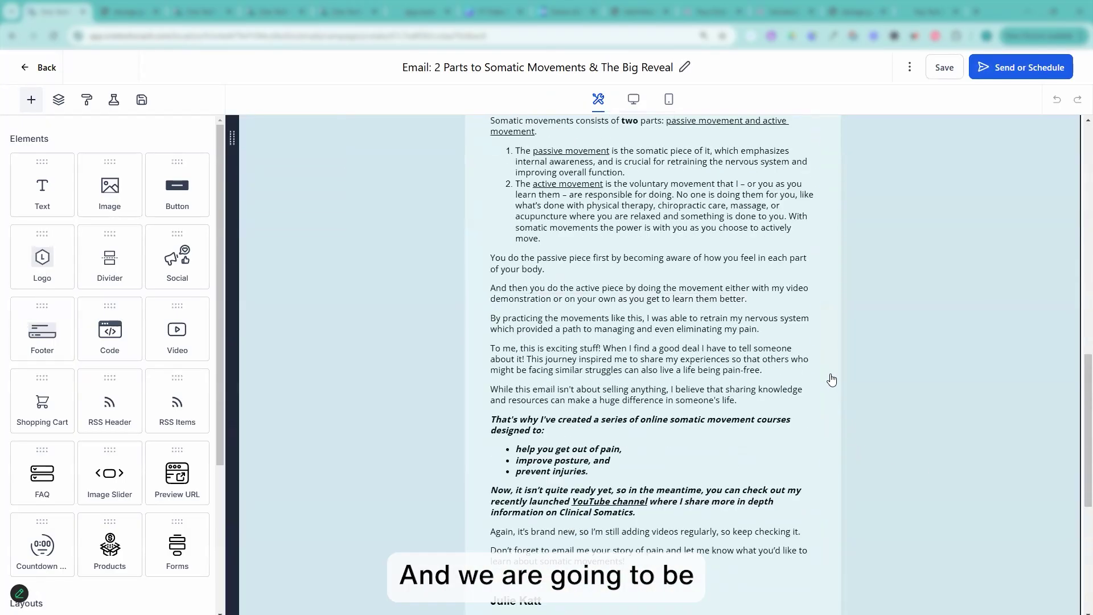
pyautogui.scroll(-6, 832, 380)
pyautogui.scroll(20, 832, 380)
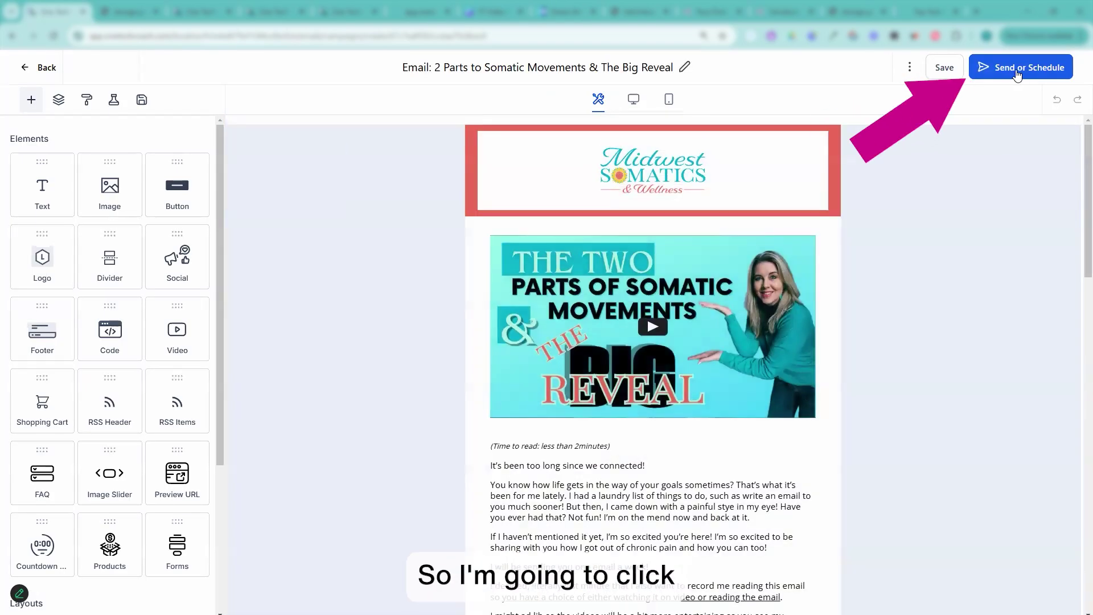
pyautogui.click(1017, 72)
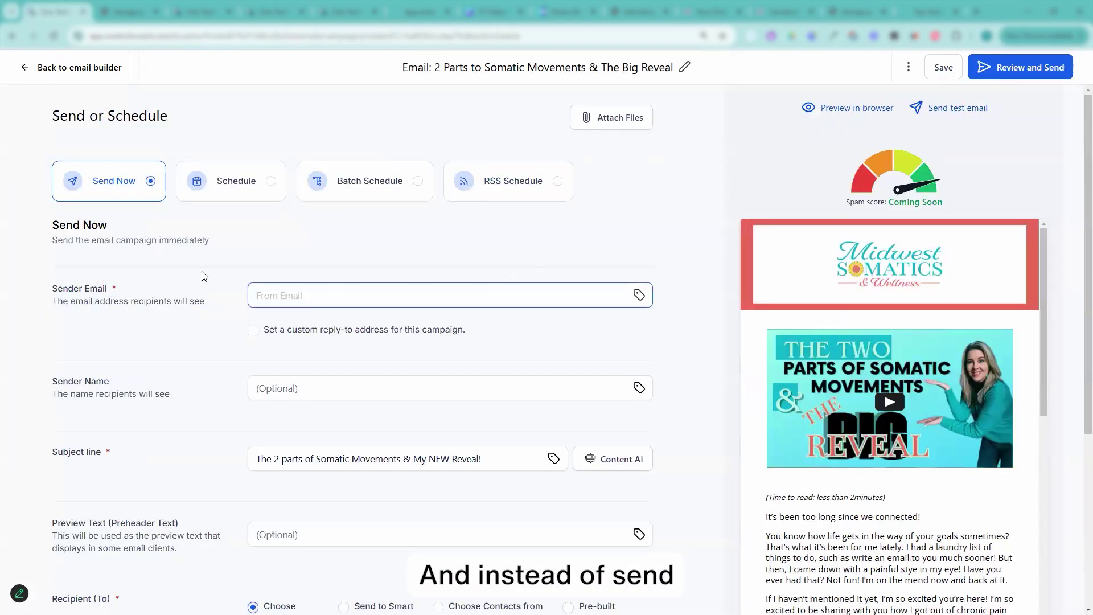
# - Switch the campaign to scheduled sending and set its send time to 07:00 AM on 2025-03-05
pyautogui.click(245, 191)
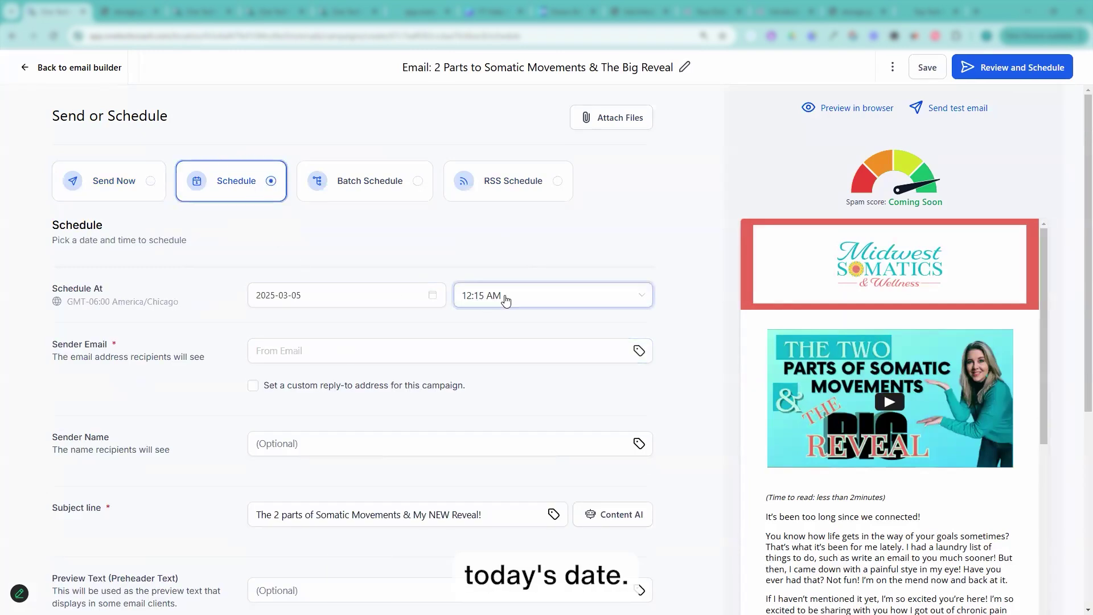
pyautogui.click(530, 302)
pyautogui.scroll(-4, 519, 393)
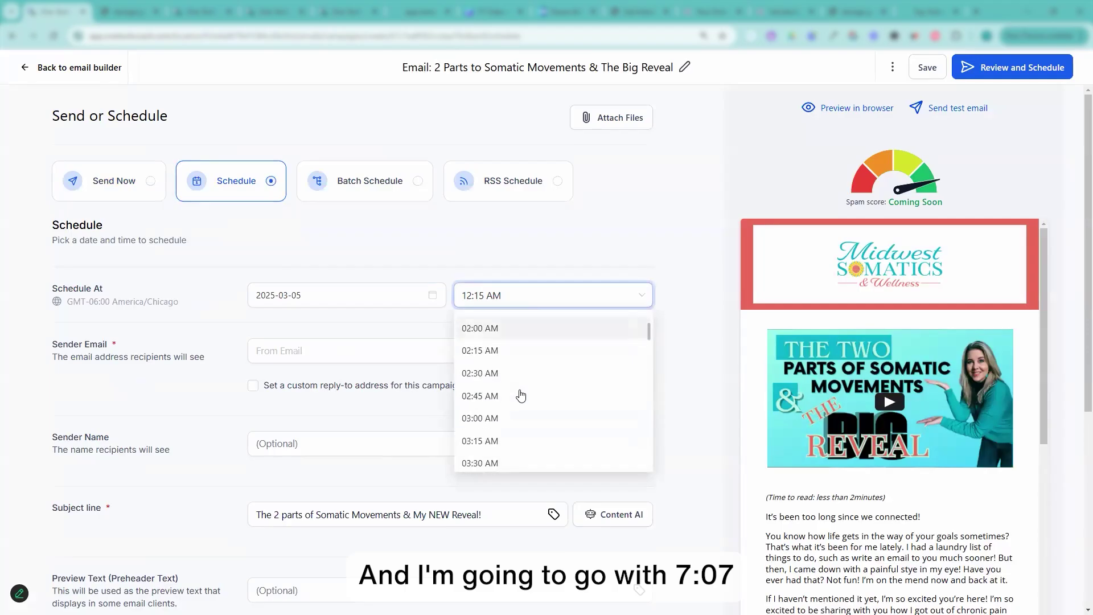
pyautogui.scroll(-8, 518, 399)
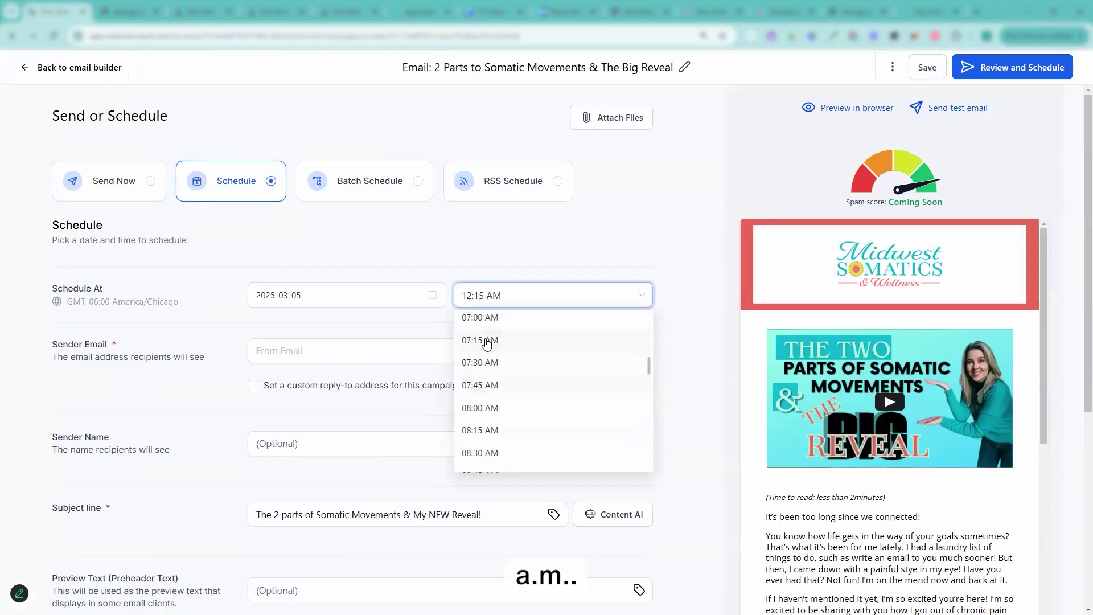
pyautogui.click(480, 318)
# - Fill in the sender's email address and set the sender name to "Midwest Somatics"
pyautogui.scroll(-1, 316, 299)
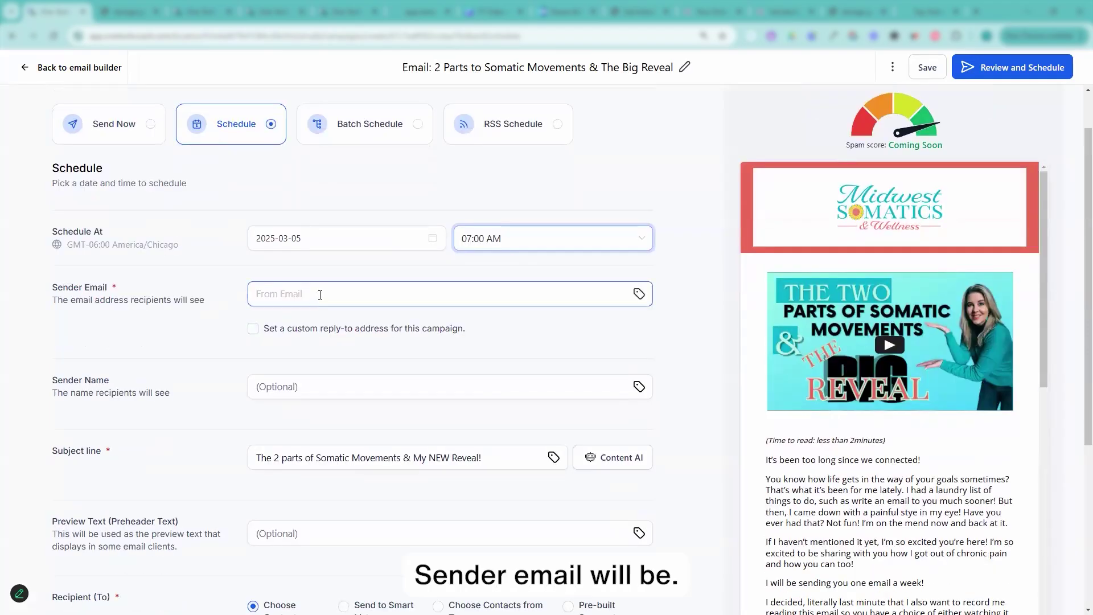
pyautogui.click(309, 300)
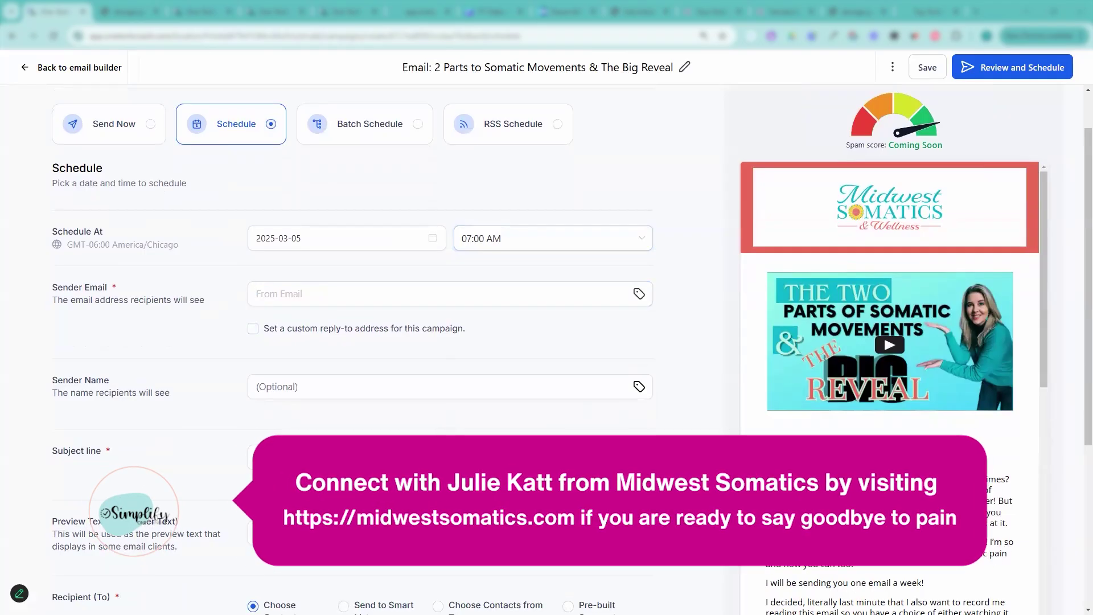
pyautogui.click(316, 294)
pyautogui.hotkey('ctrl', 'v')
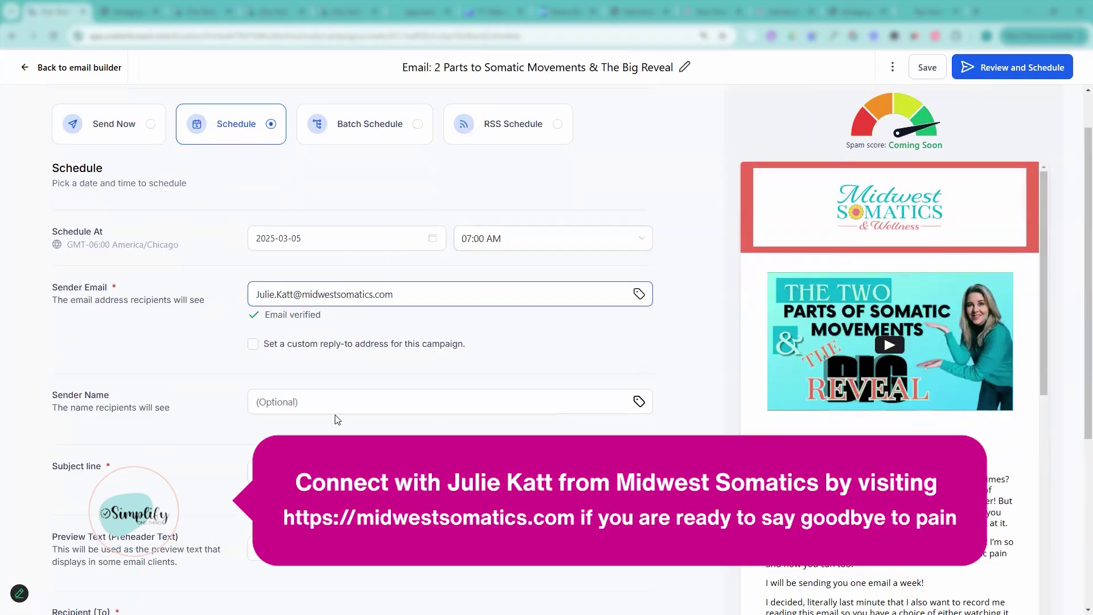
pyautogui.scroll(-1, 334, 322)
pyautogui.click(336, 345)
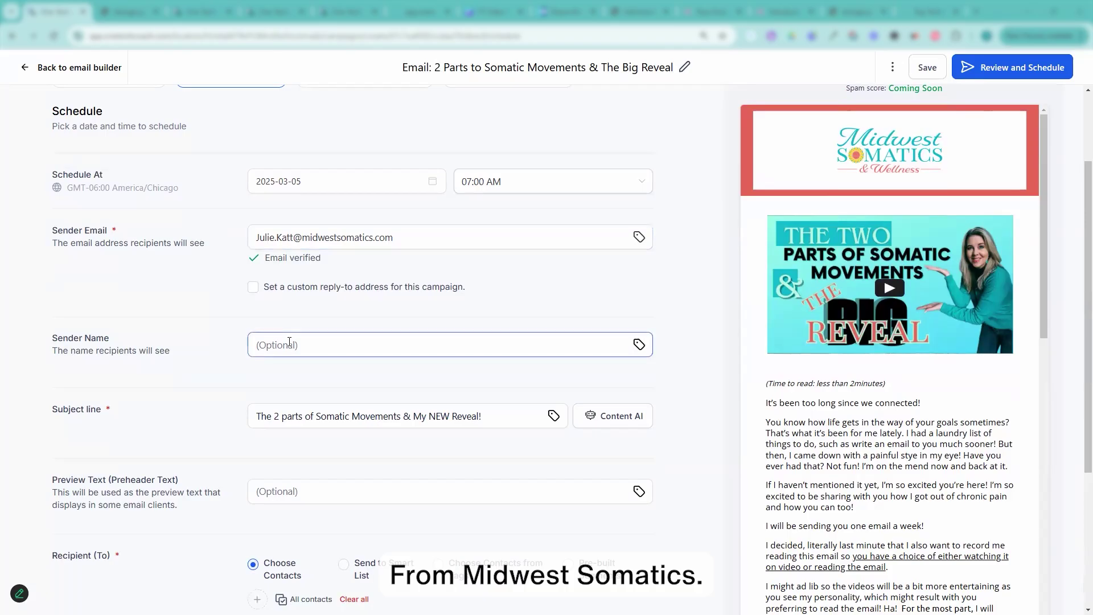
pyautogui.click(384, 348)
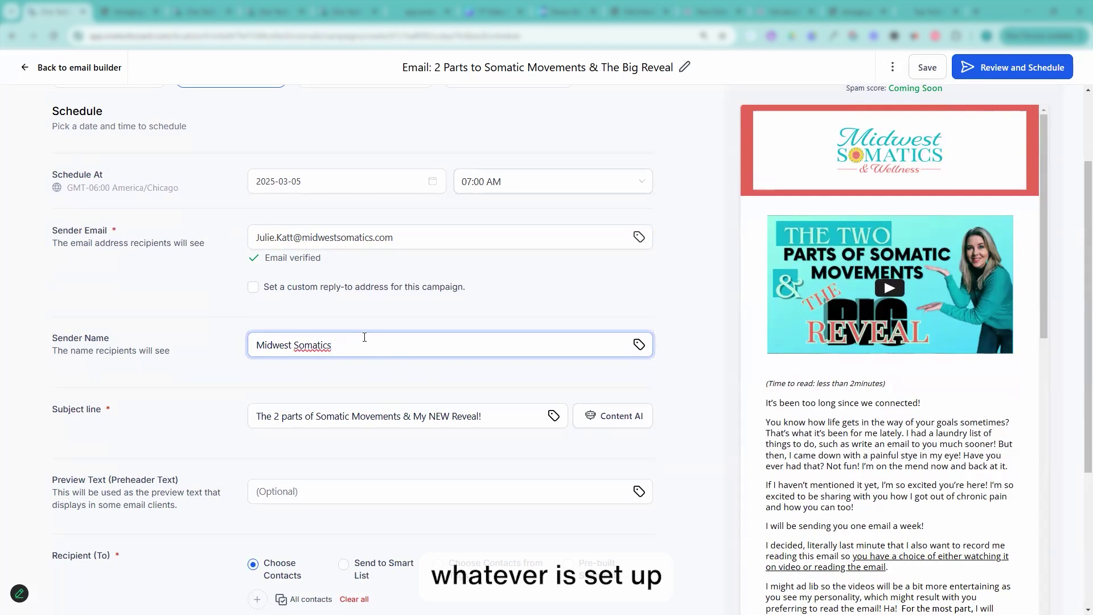
# - Choose the campaign's recipients from tags, using the tag "top tech neck form submitted"
pyautogui.scroll(-3, 364, 338)
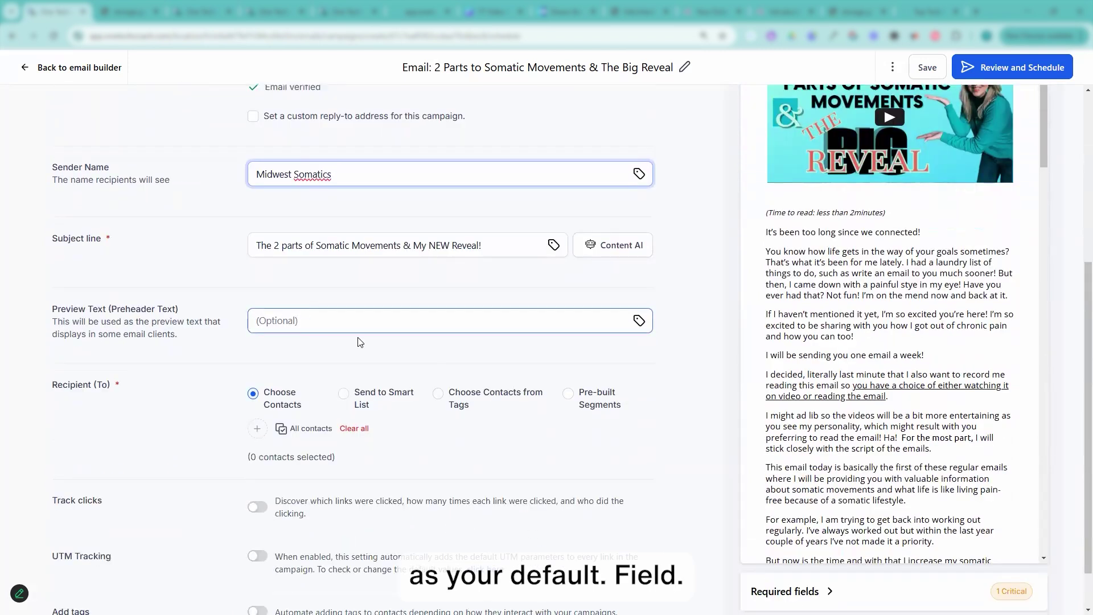
pyautogui.scroll(-1, 360, 342)
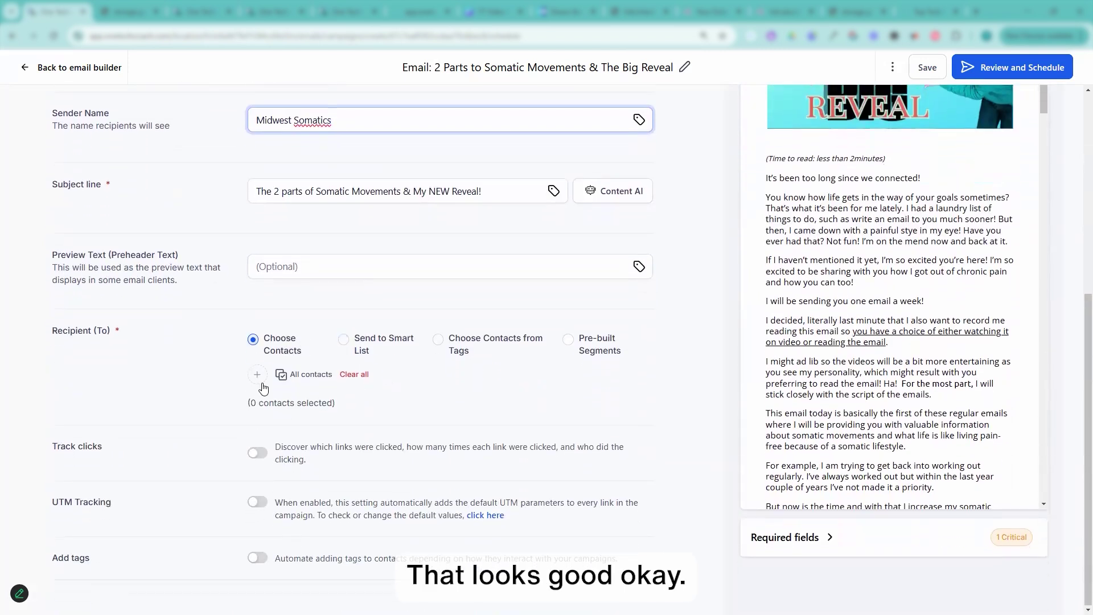
pyautogui.click(439, 344)
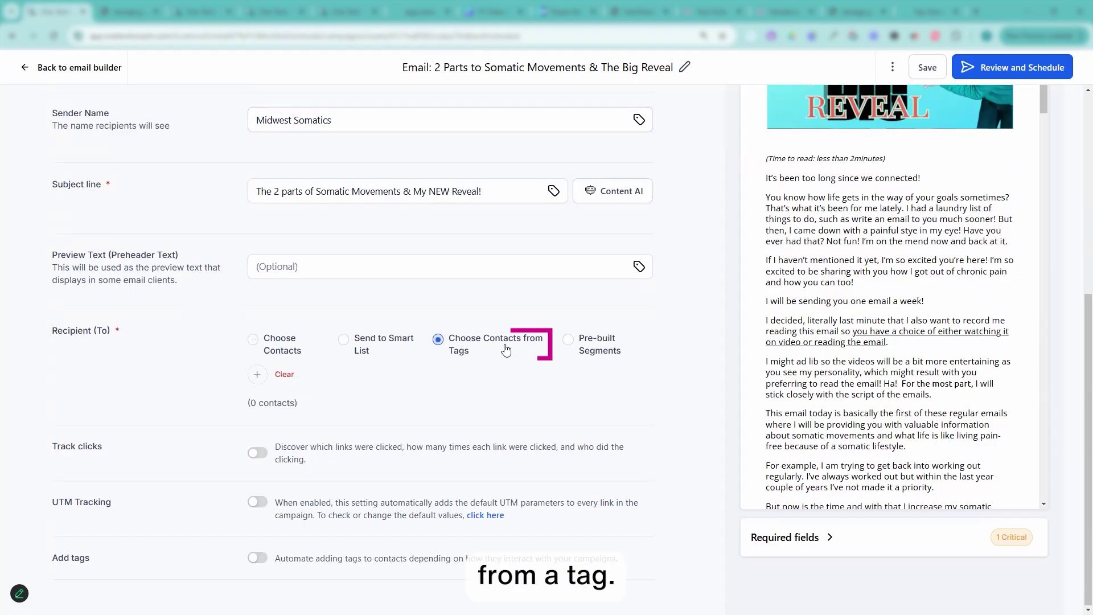
pyautogui.click(256, 375)
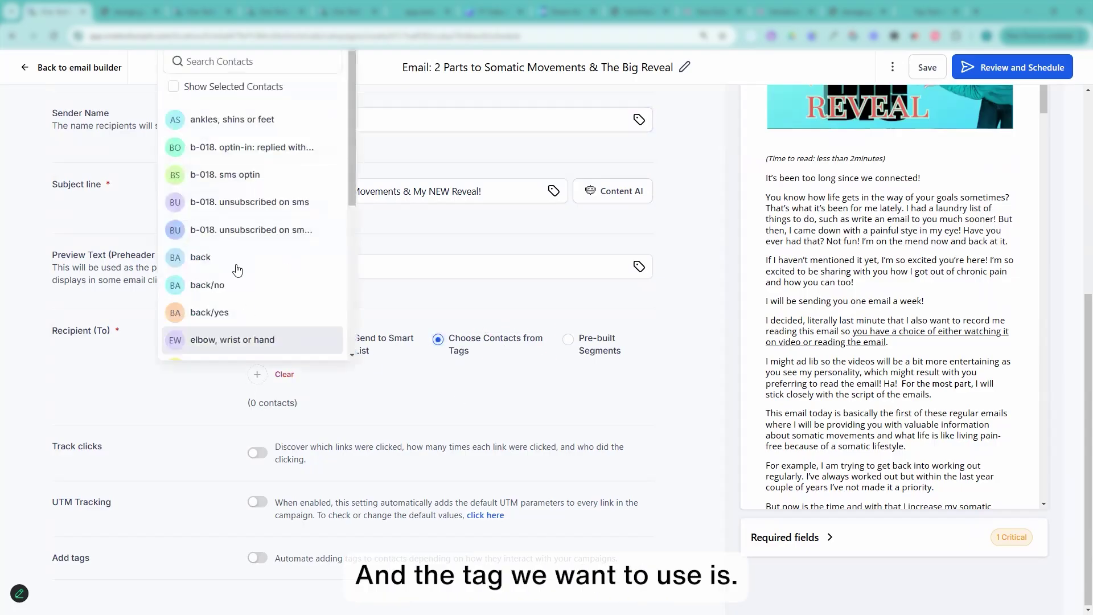
pyautogui.write('submitted')
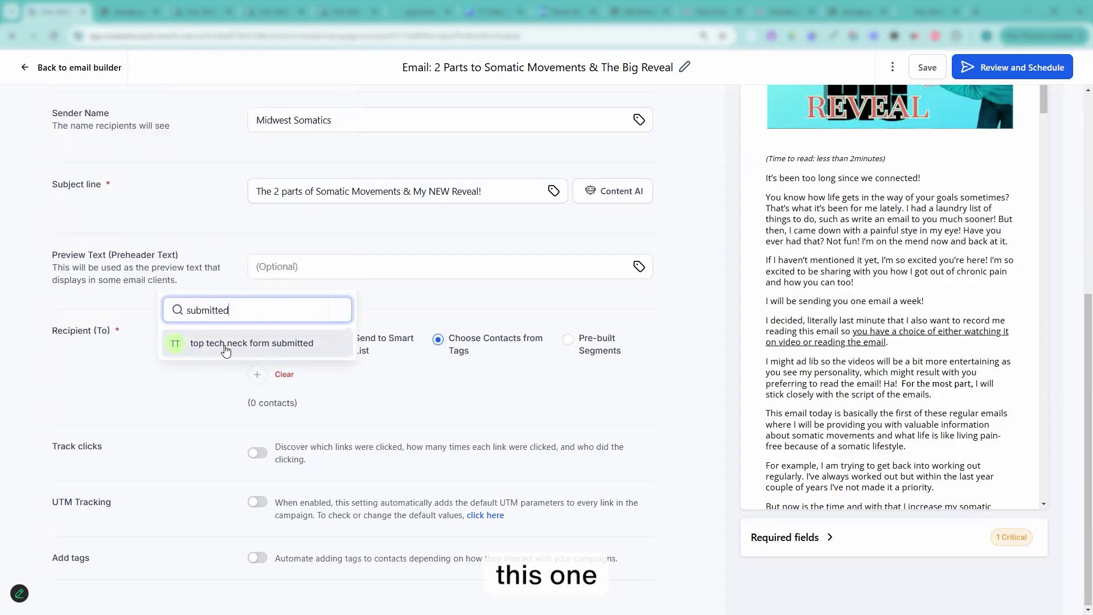
pyautogui.click(235, 345)
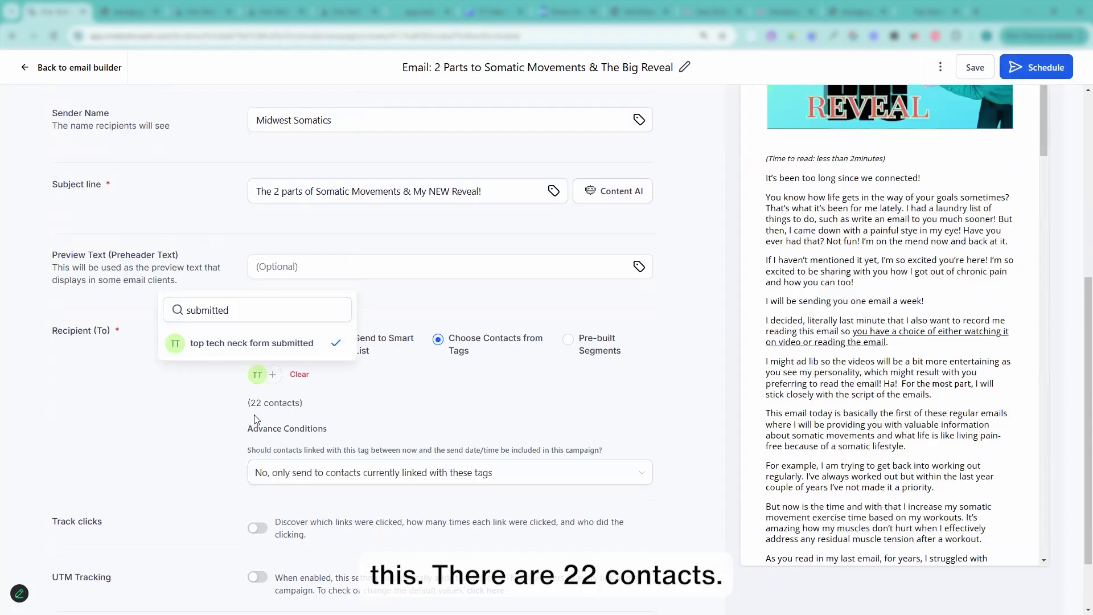
pyautogui.click(154, 431)
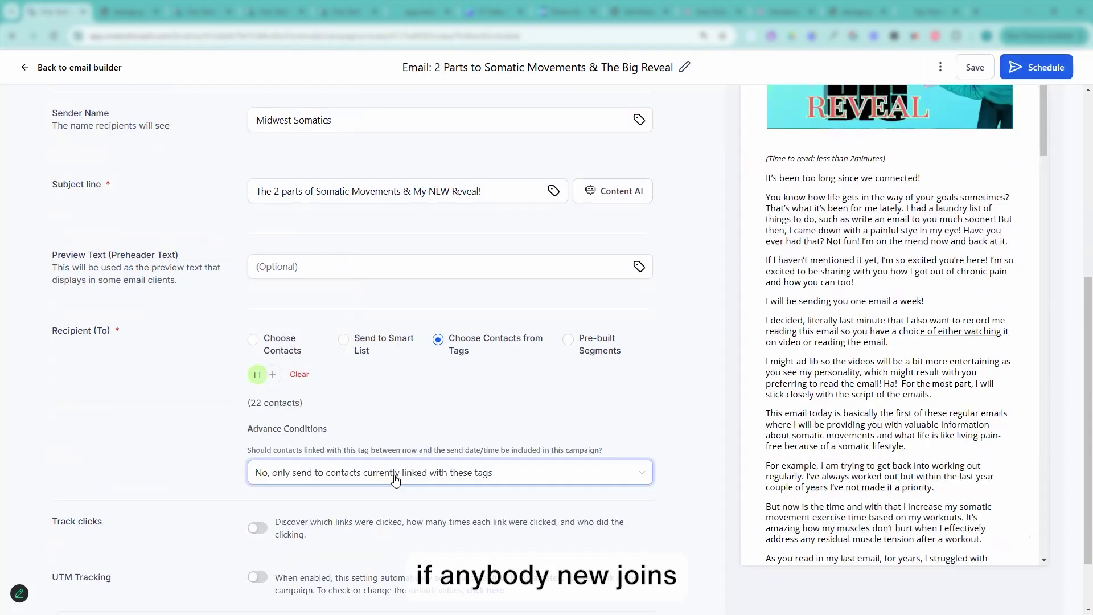
# - Include contacts who get the tag before the send time ("Yes, include them") and turn on click tracking
pyautogui.click(398, 477)
pyautogui.click(302, 527)
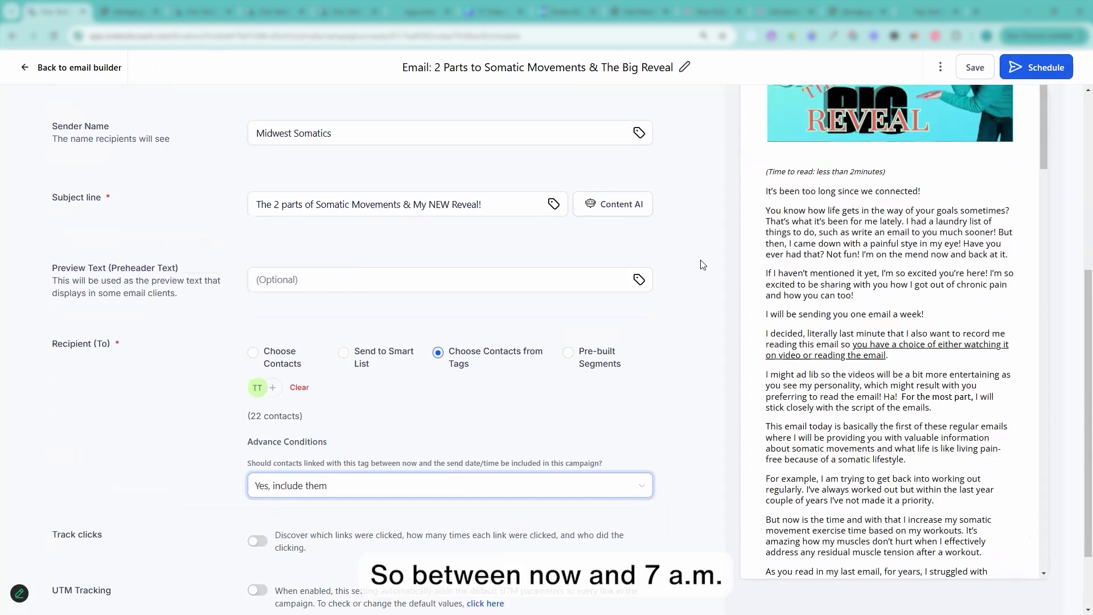
pyautogui.scroll(5, 701, 262)
pyautogui.scroll(1, 529, 264)
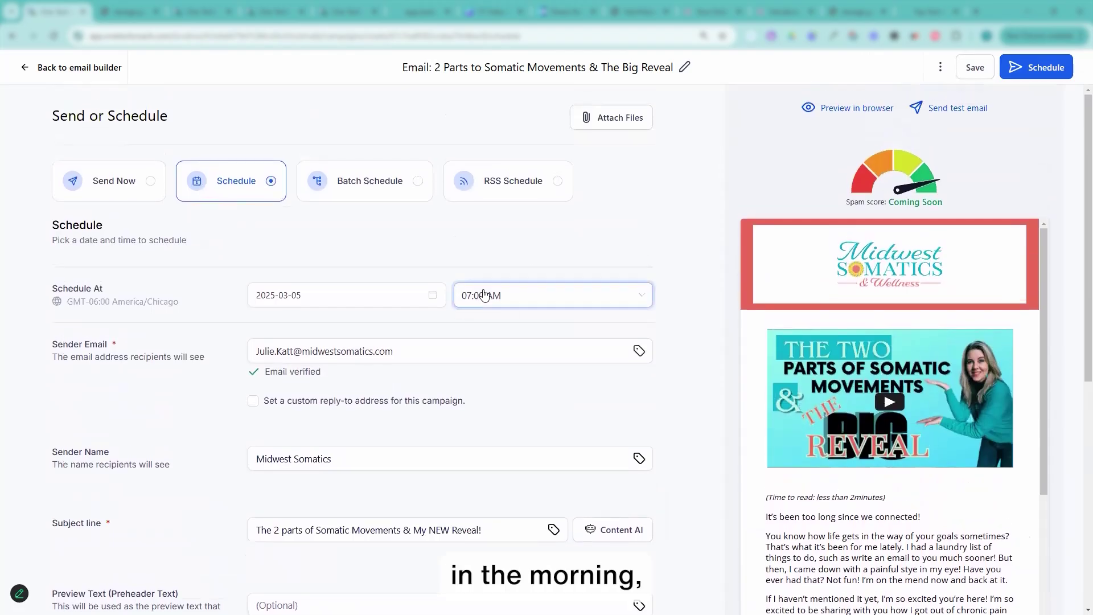
pyautogui.scroll(-7, 538, 292)
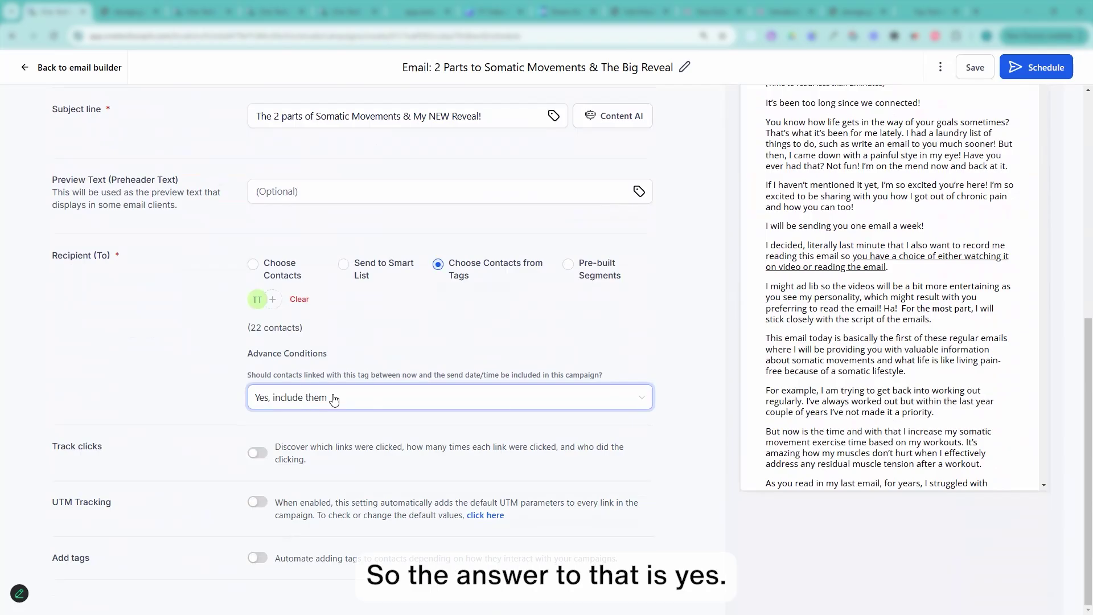
pyautogui.click(258, 453)
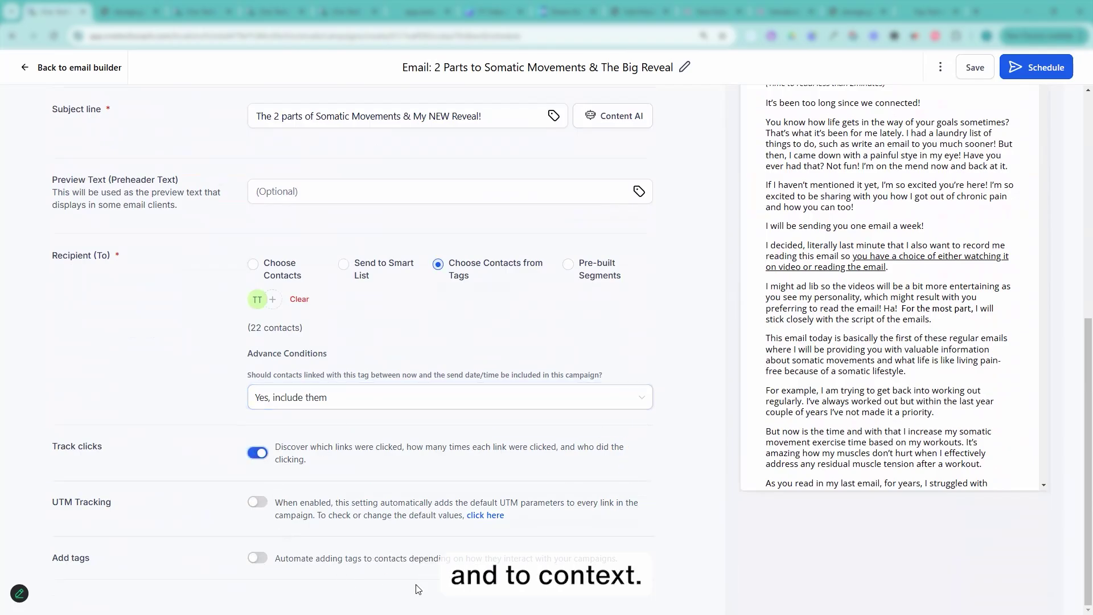
# - Review the schedule, sender, subject, recipient and tracking settings, and look through the email preview down to its footer
pyautogui.scroll(7, 631, 434)
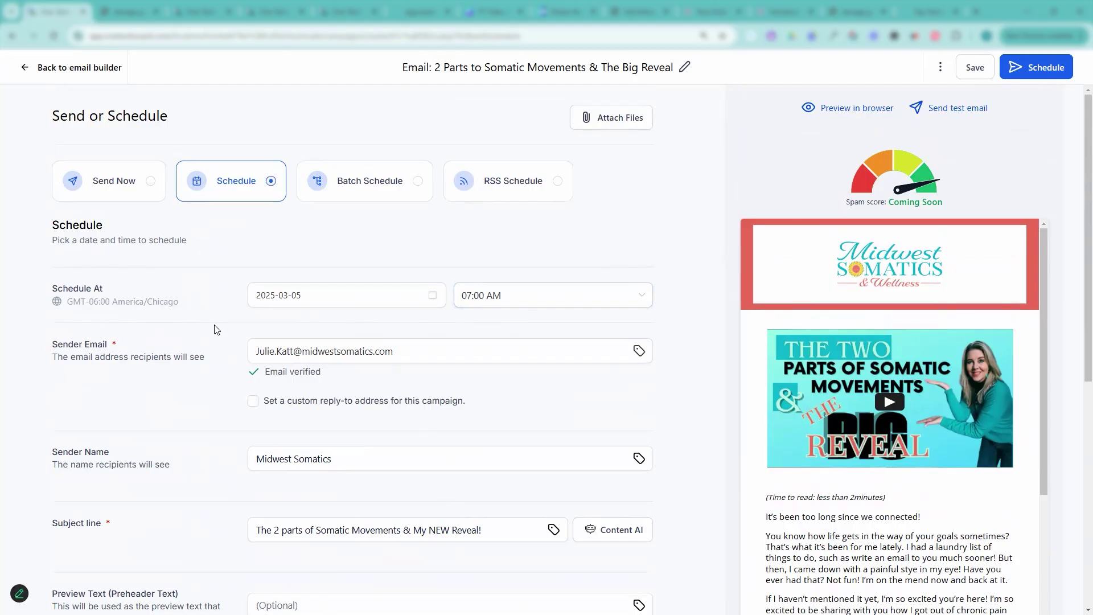
pyautogui.scroll(-1, 342, 384)
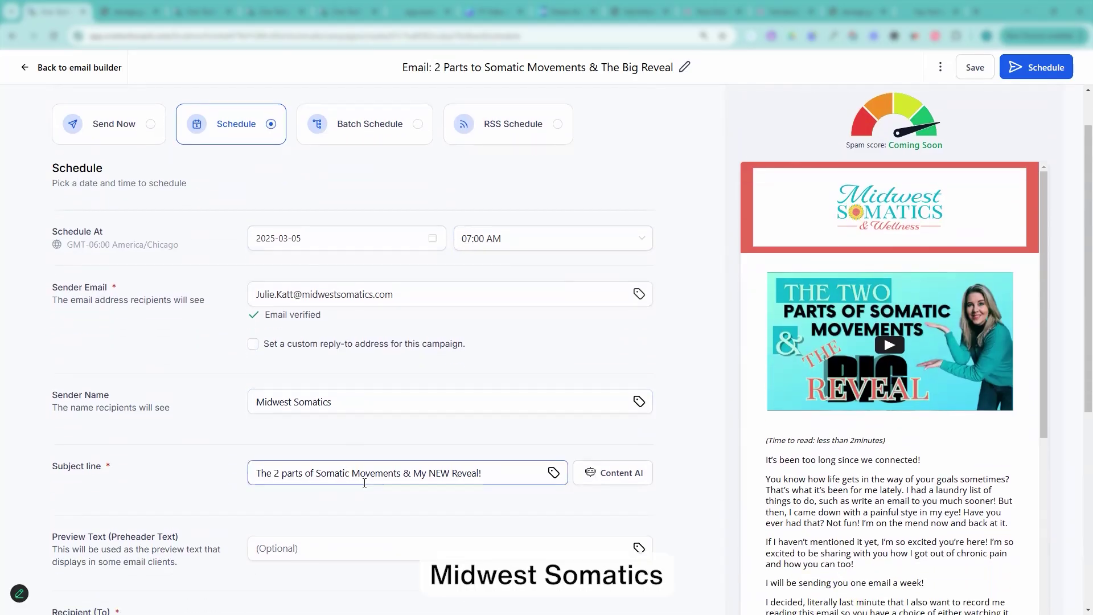
pyautogui.scroll(-1, 493, 463)
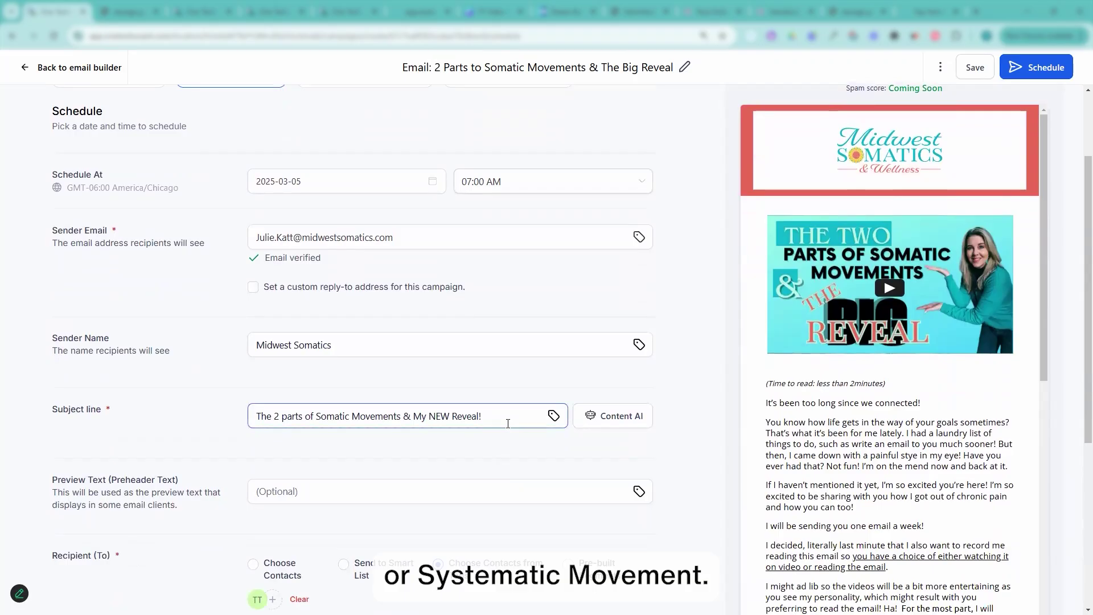
pyautogui.scroll(-1, 508, 423)
pyautogui.scroll(-4, 508, 423)
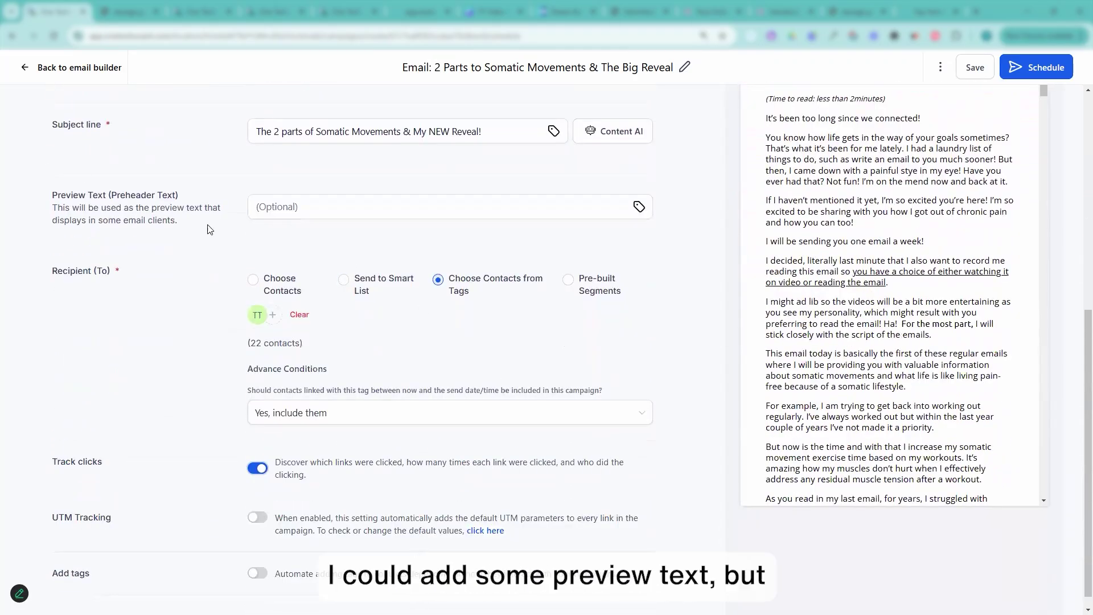
pyautogui.scroll(4, 941, 244)
pyautogui.scroll(3, 836, 311)
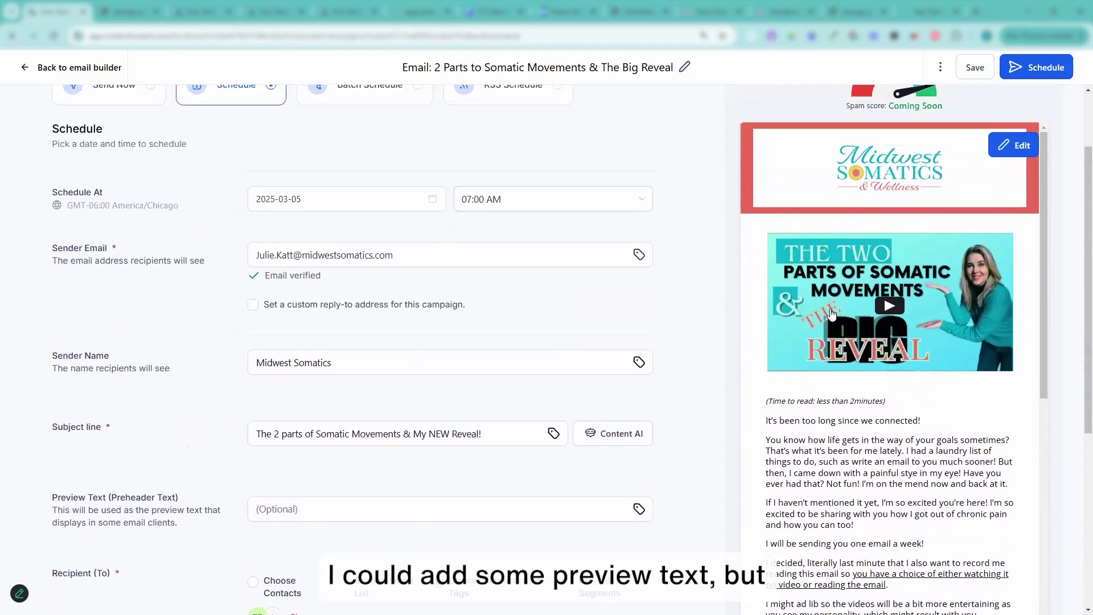
pyautogui.scroll(-3, 888, 342)
pyautogui.scroll(-6, 541, 473)
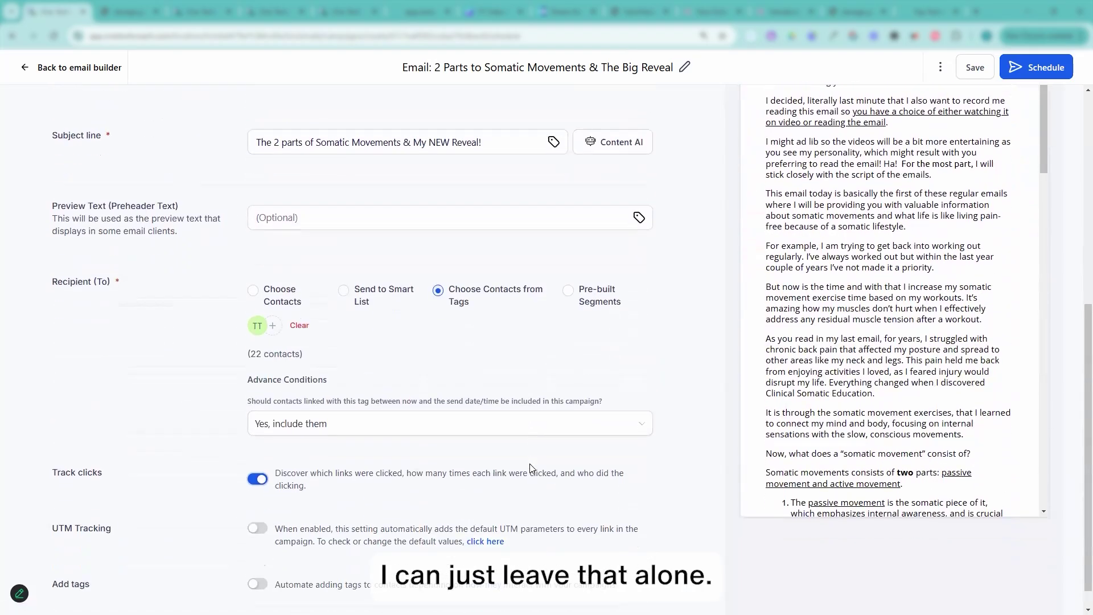
pyautogui.scroll(-10, 895, 369)
pyautogui.scroll(5, 894, 369)
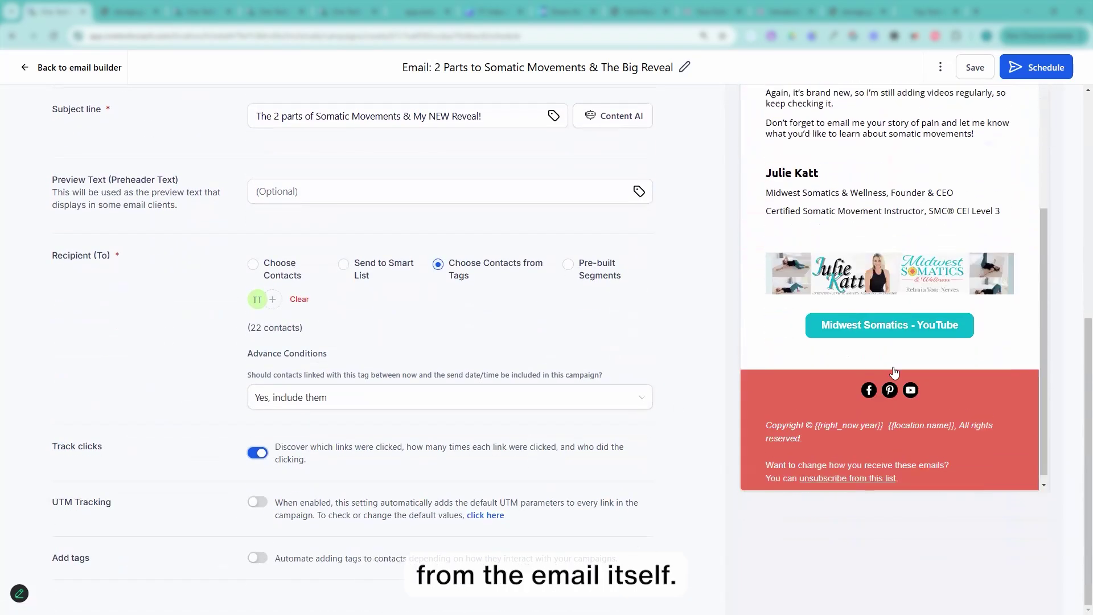
pyautogui.scroll(-5, 909, 265)
pyautogui.scroll(-1, 909, 267)
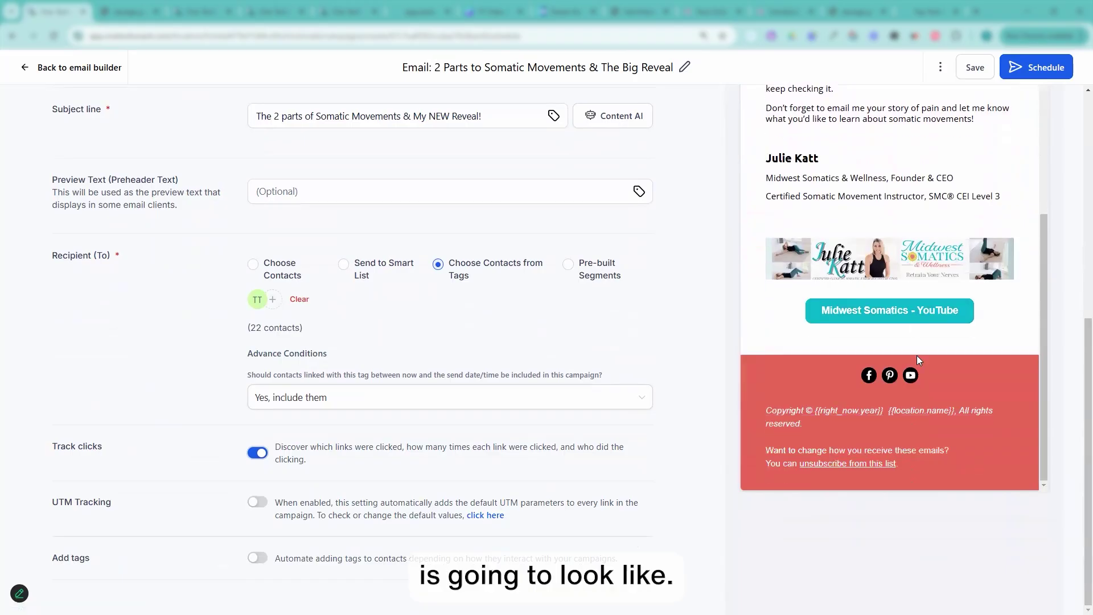
# - Schedule the email campaign with the configured settings
pyautogui.click(1038, 71)
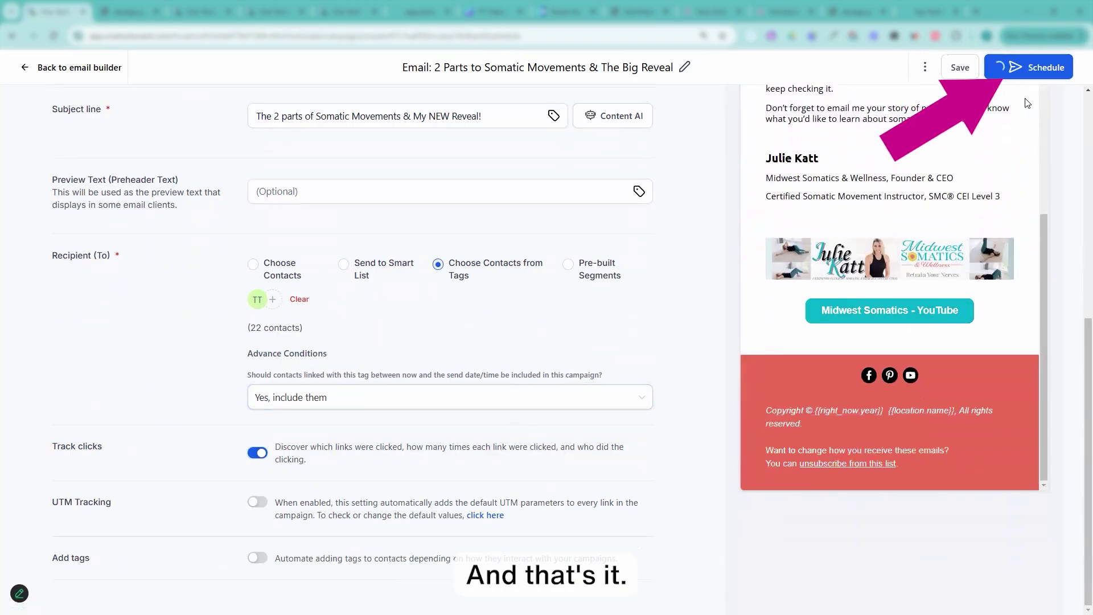